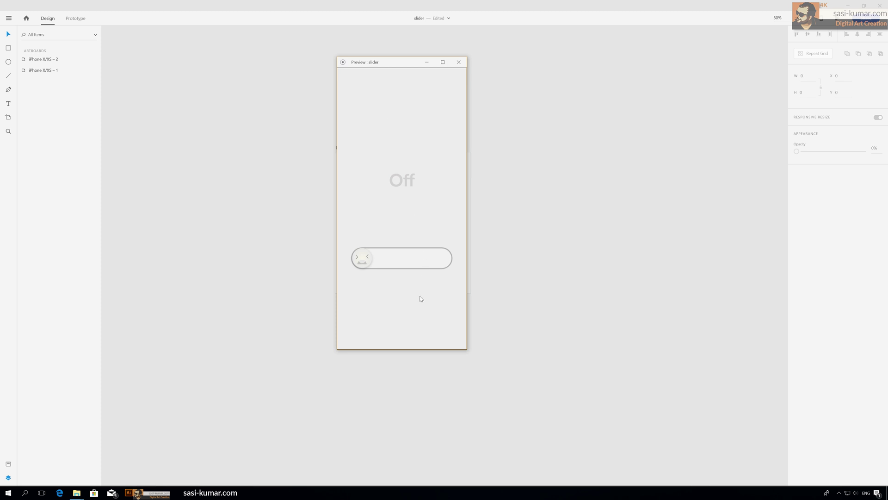
Toggle the smiley slider on and off repeatedly in the preview by clicking and dragging its knob
left_click(362, 257)
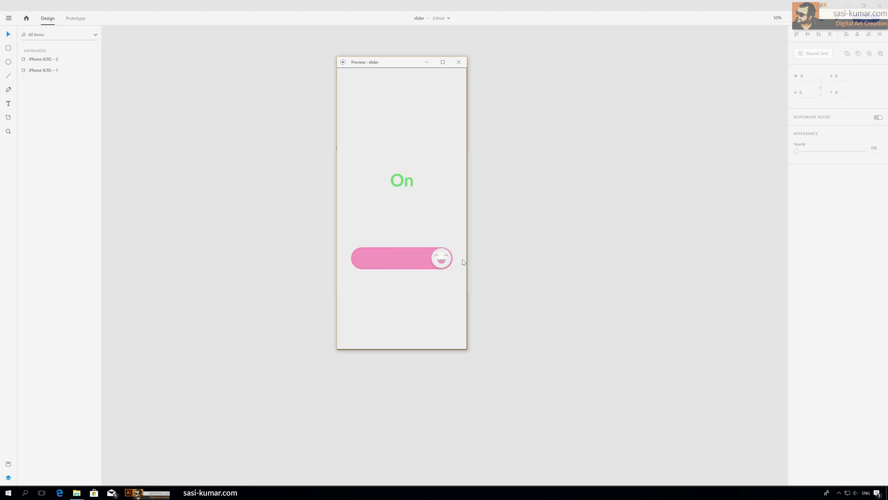
left_click(440, 258)
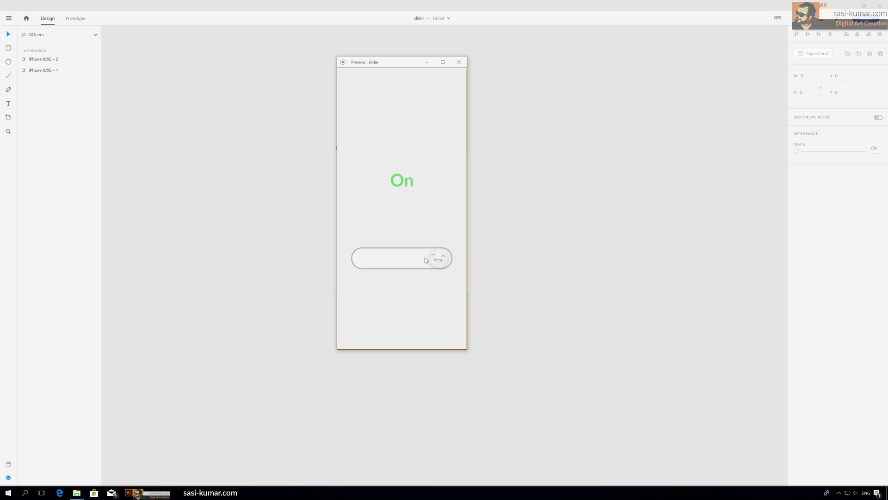
left_click(397, 259)
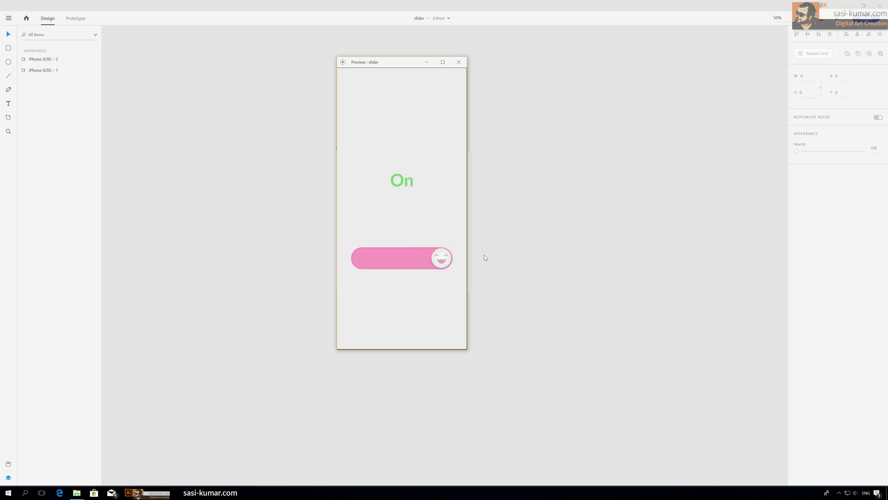
left_click(442, 258)
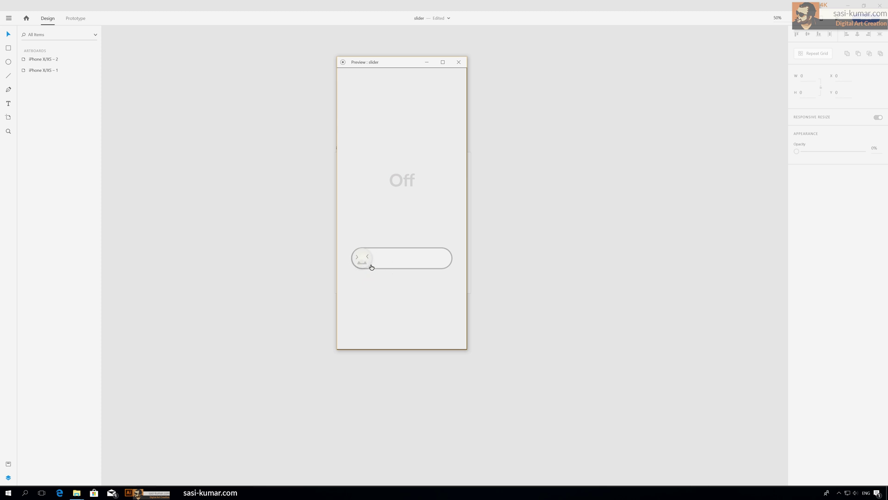
left_click_drag(368, 264, 446, 265)
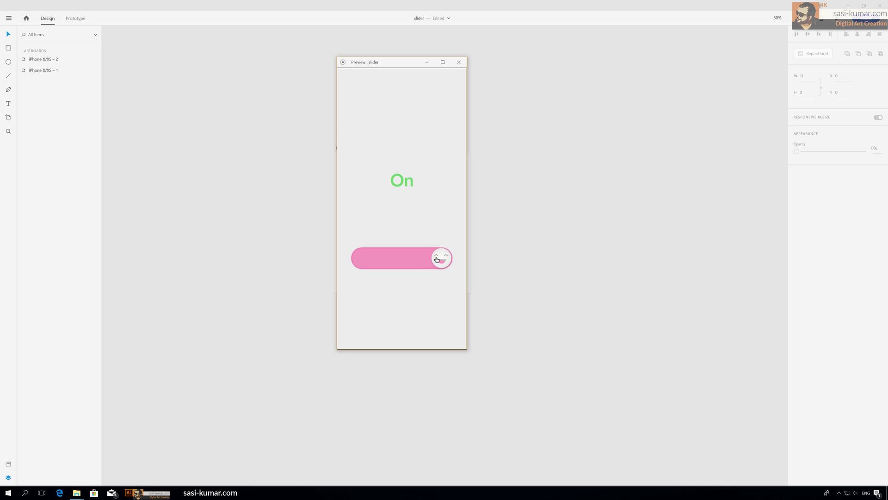
left_click(435, 264)
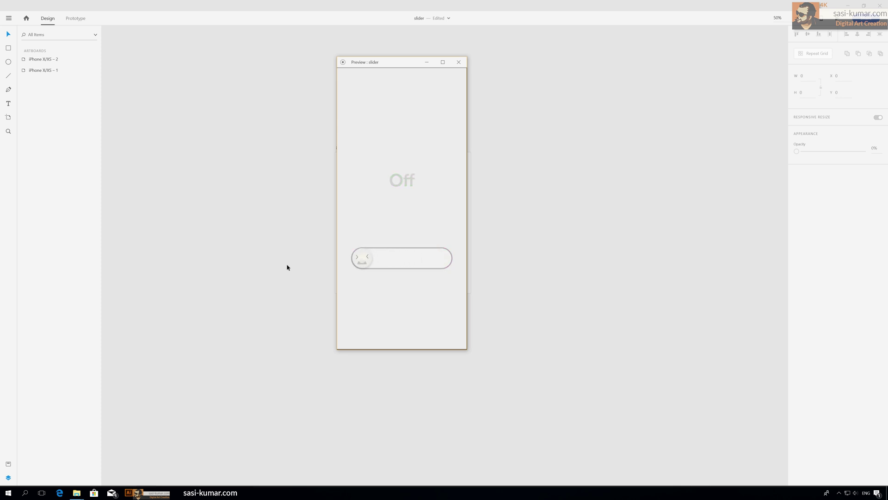
left_click(363, 259)
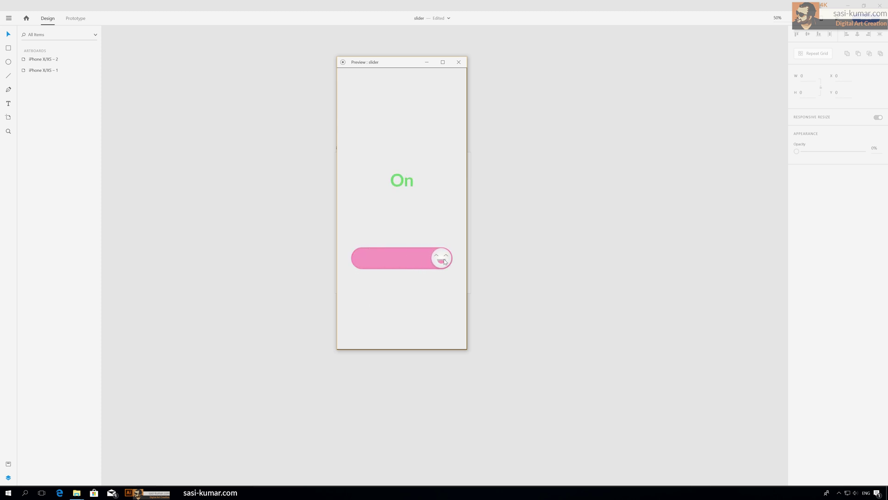
left_click(407, 262)
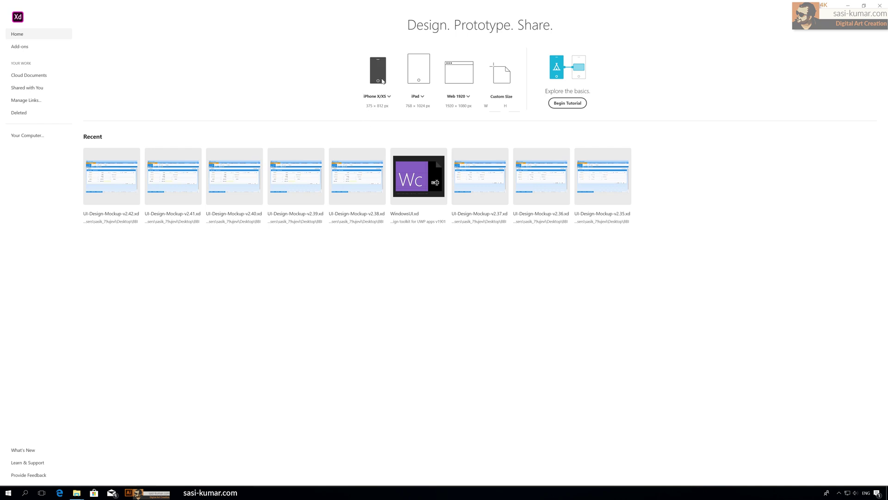
Create an iPhone X/XS document and draw a 375 × 812 rectangle covering its artboard
left_click(382, 81)
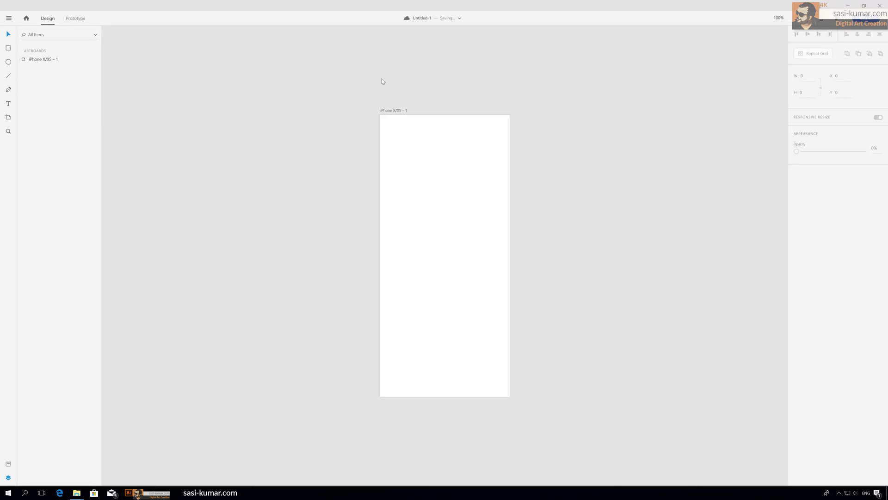
key("ctrl+2")
key("ctrl+1")
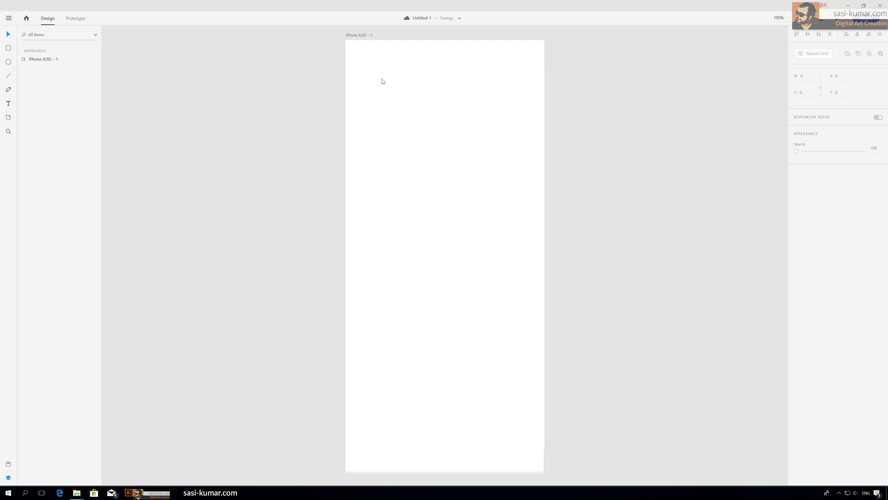
left_click_drag(393, 131, 308, 125)
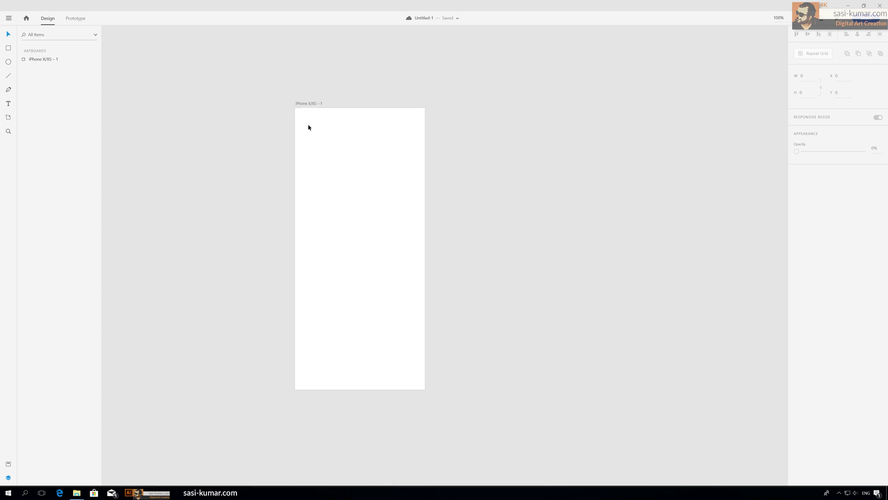
left_click(8, 48)
left_click_drag(295, 108, 425, 391)
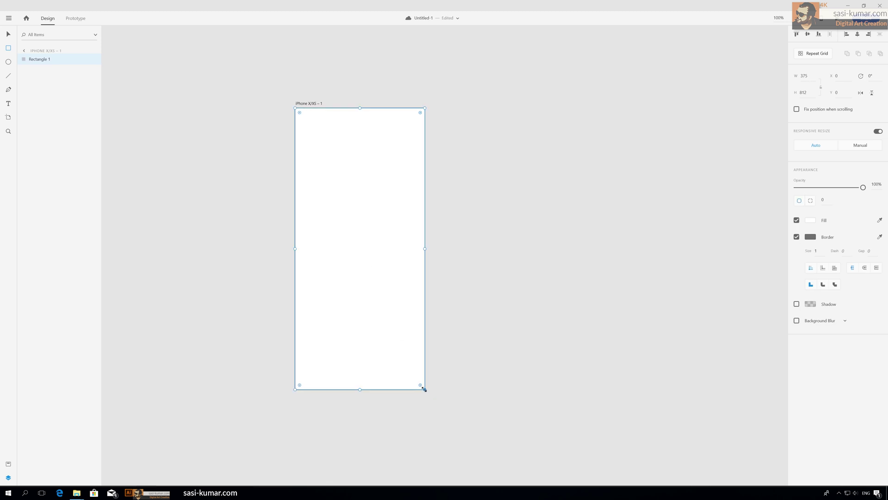
Fill the rectangle light grey #E1E1E1 and remove its border
left_click(810, 221)
left_click_drag(712, 220, 706, 185)
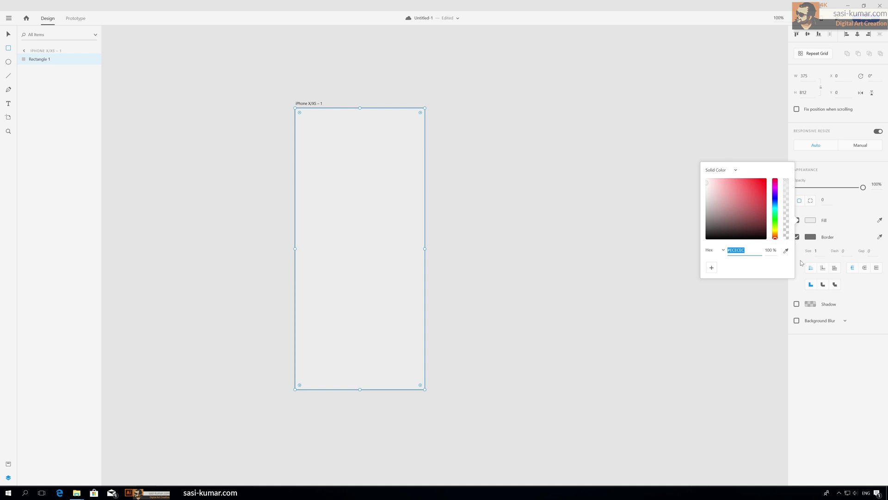
key("Escape")
left_click(797, 238)
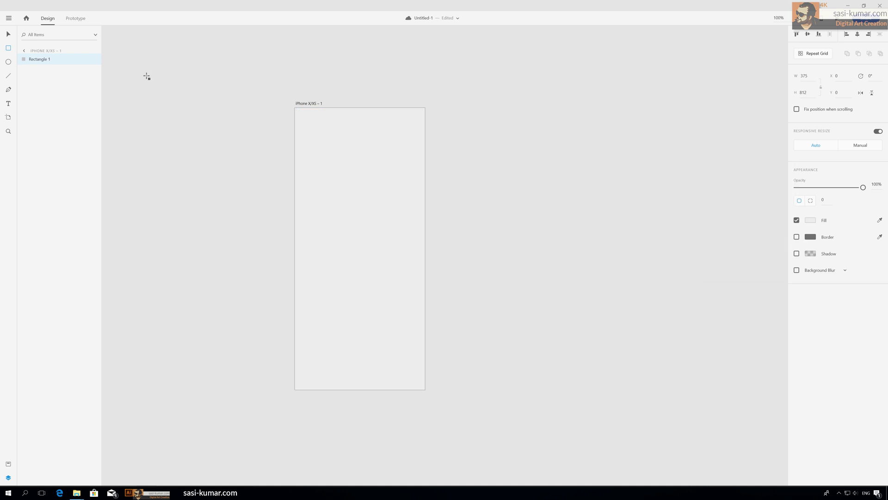
left_click(8, 34)
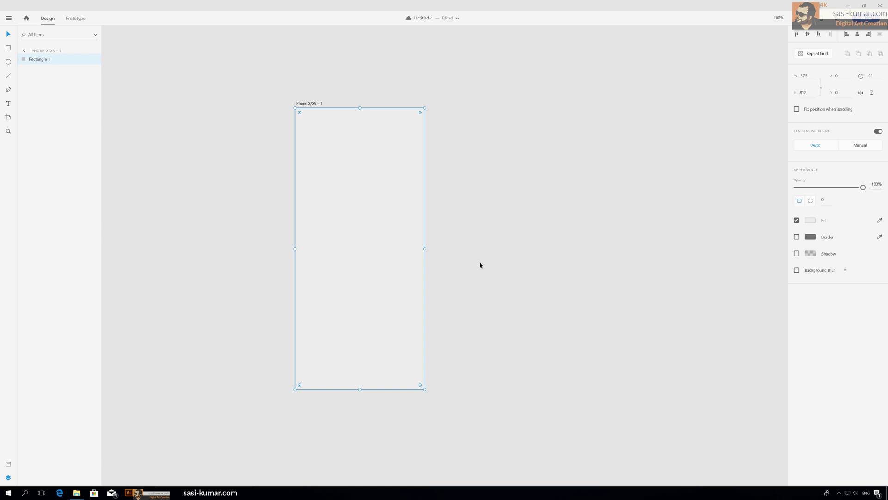
Rename the background rectangle's layer to bg
left_click(470, 242)
left_click(381, 221)
left_click(239, 237)
left_click(317, 192)
double_click(44, 60)
type("b")
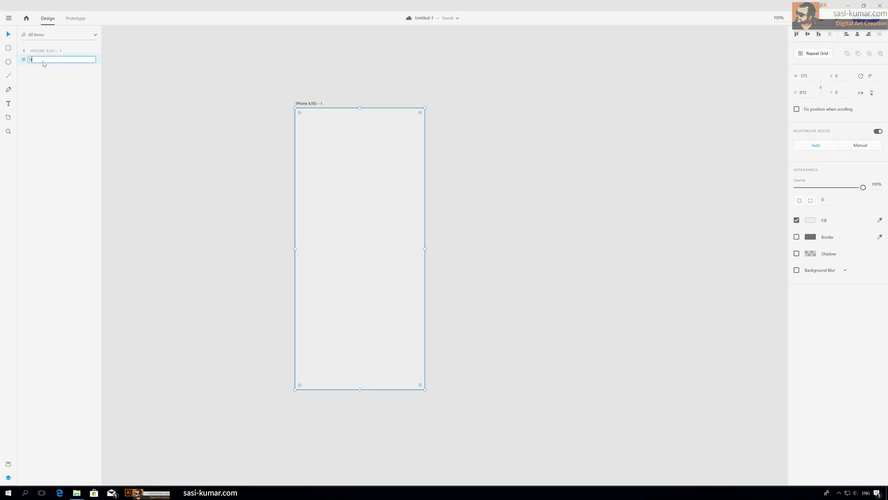
type("g")
key("Return")
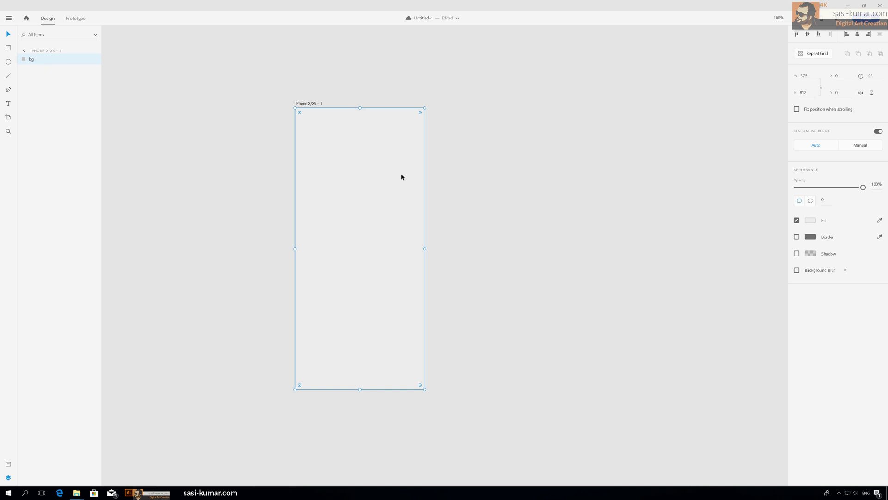
left_click(504, 175)
scroll(481, 176, "right", 2)
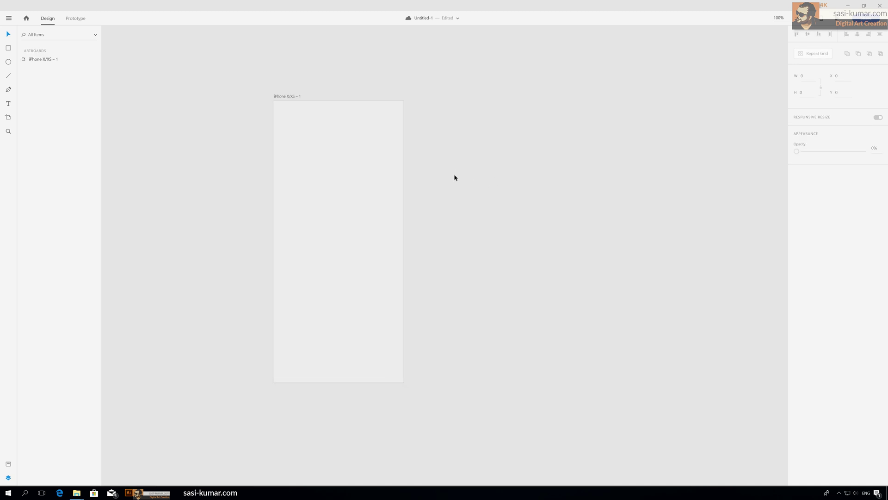
Centre the track horizontally on the artboard and round it into a pill with corner radius 32
scroll(414, 204, "up", 2)
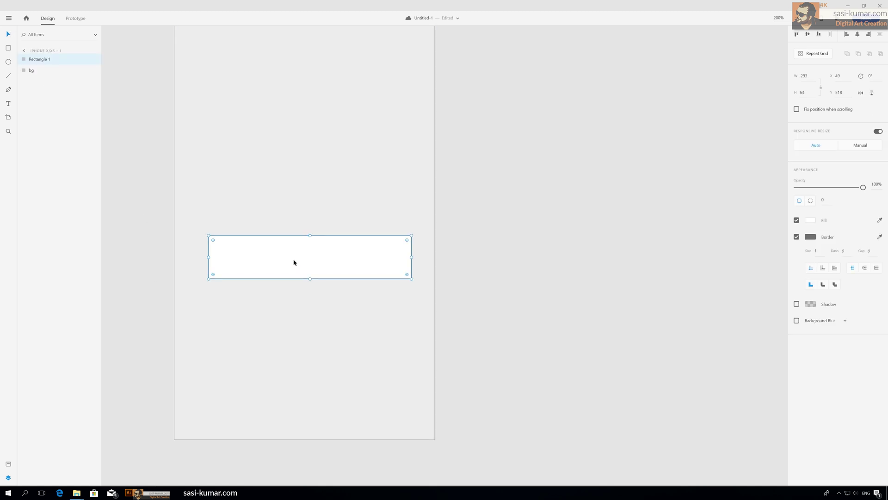
left_click(858, 35)
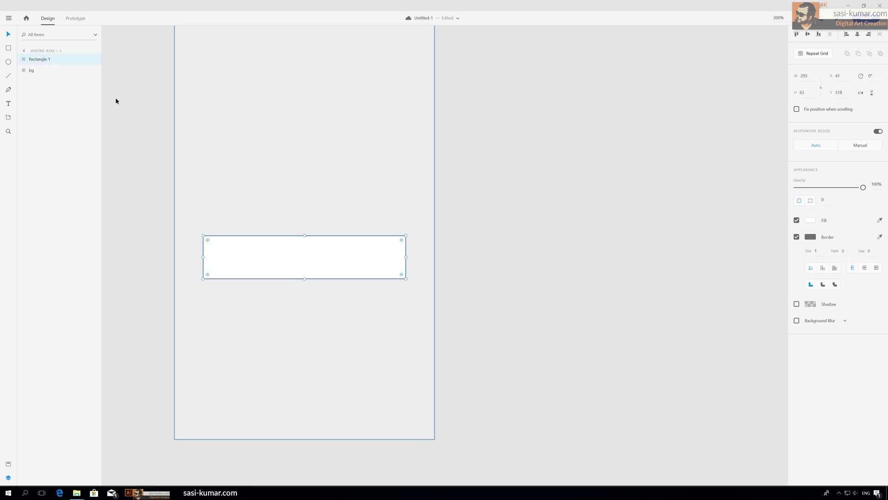
left_click_drag(207, 242, 285, 268)
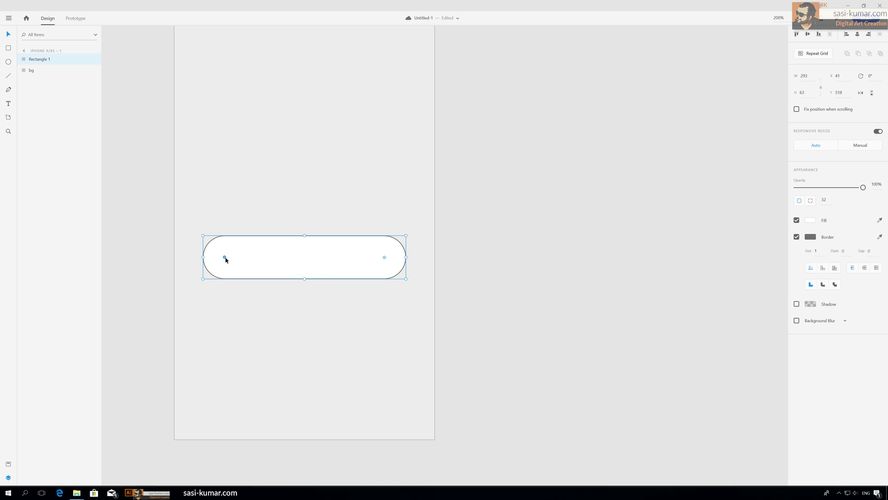
left_click_drag(226, 260, 264, 276)
left_click(561, 277)
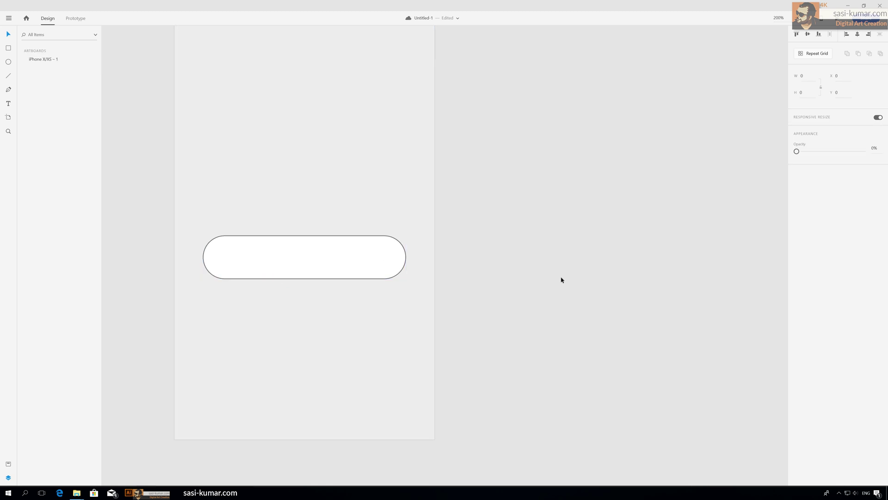
left_click(273, 245)
Give the pill track a pink fill and remove its grey border
left_click(812, 221)
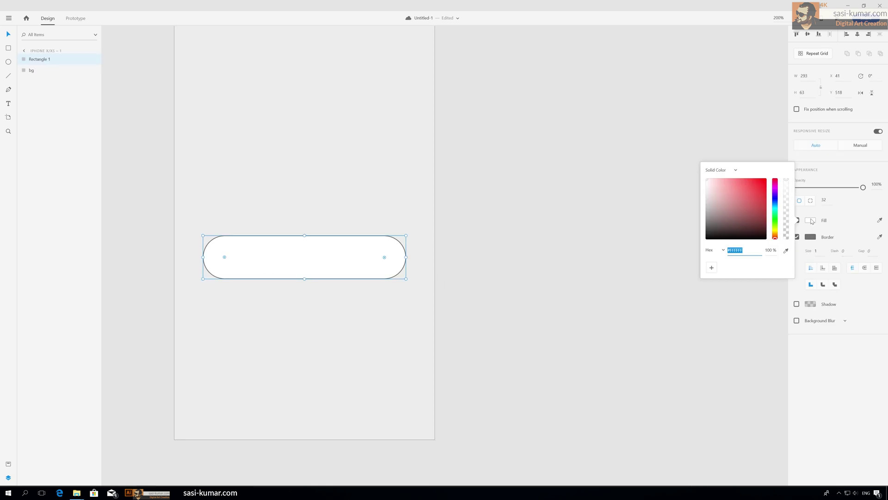
left_click_drag(721, 191, 728, 178)
mouse_move(775, 196)
left_mouse_down()
mouse_move(777, 184)
mouse_move(733, 182)
left_mouse_up()
left_click(735, 181)
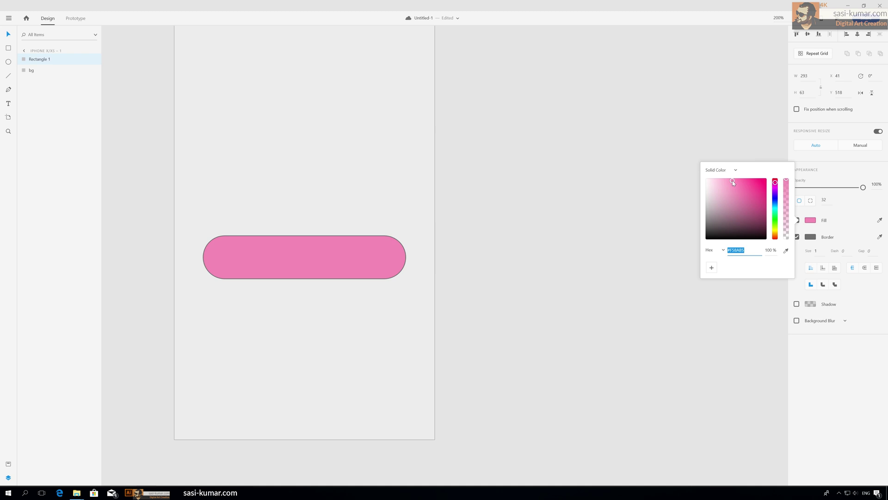
left_click(461, 255)
left_click(361, 266)
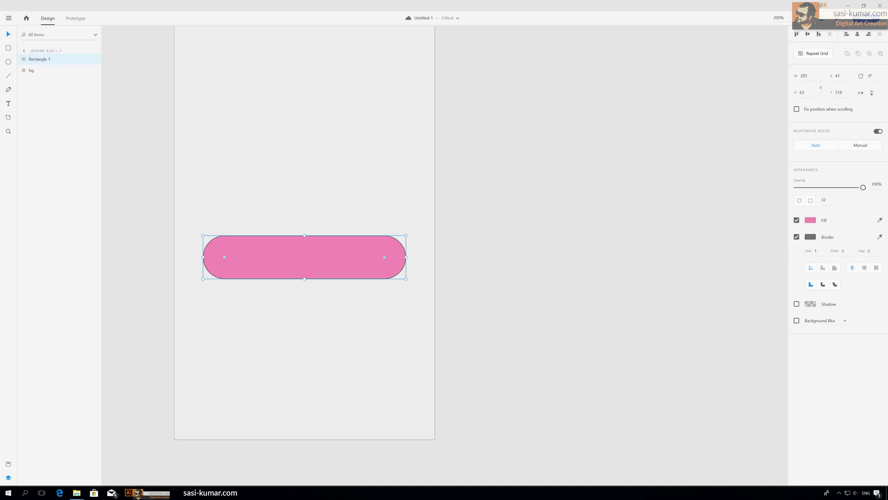
left_click(797, 237)
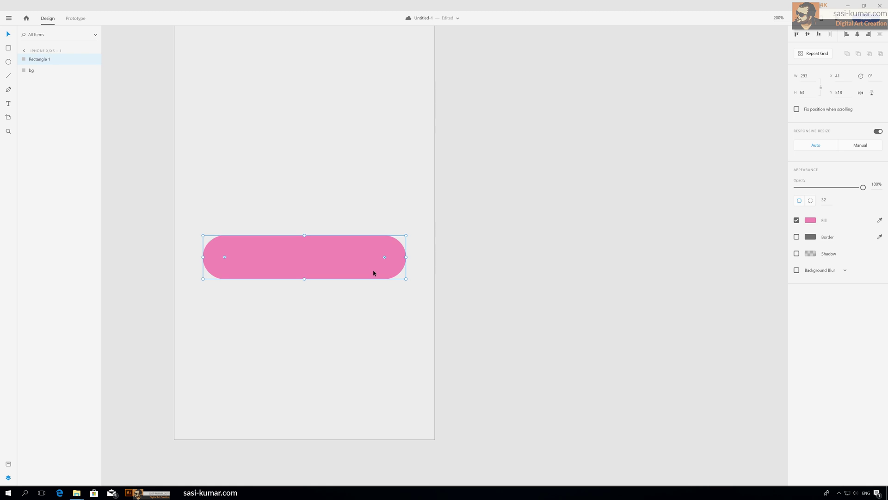
Duplicate the pink pill over the original and give the copy a lighter #F999BF fill
left_click_drag(332, 262, 335, 205)
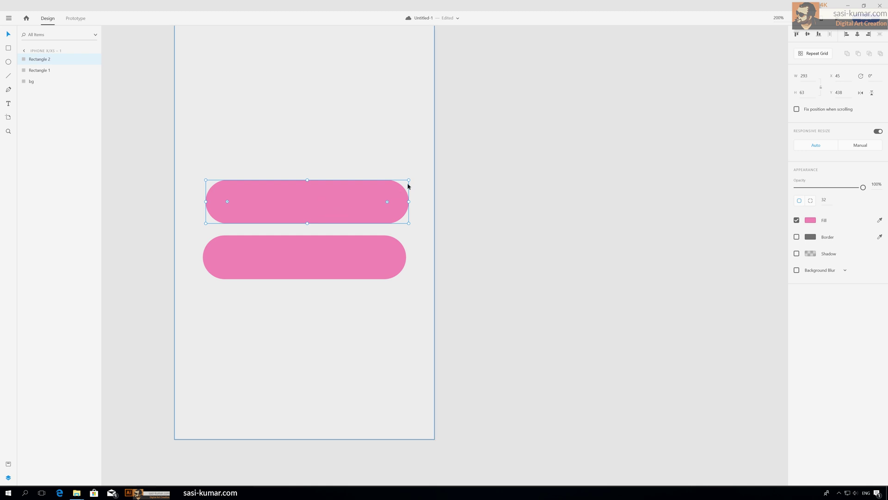
left_click_drag(409, 179, 399, 181)
left_click_drag(296, 206, 294, 257)
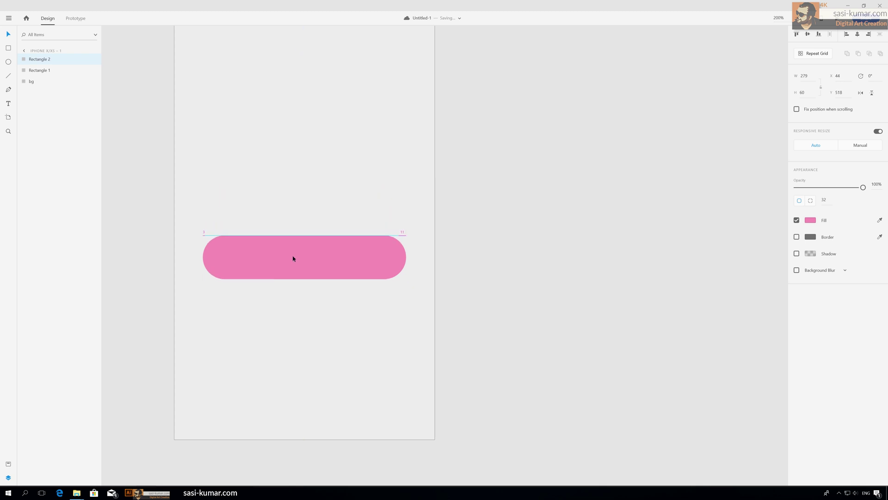
left_click(810, 220)
left_click_drag(731, 182, 729, 180)
left_click(690, 189)
left_click(315, 265)
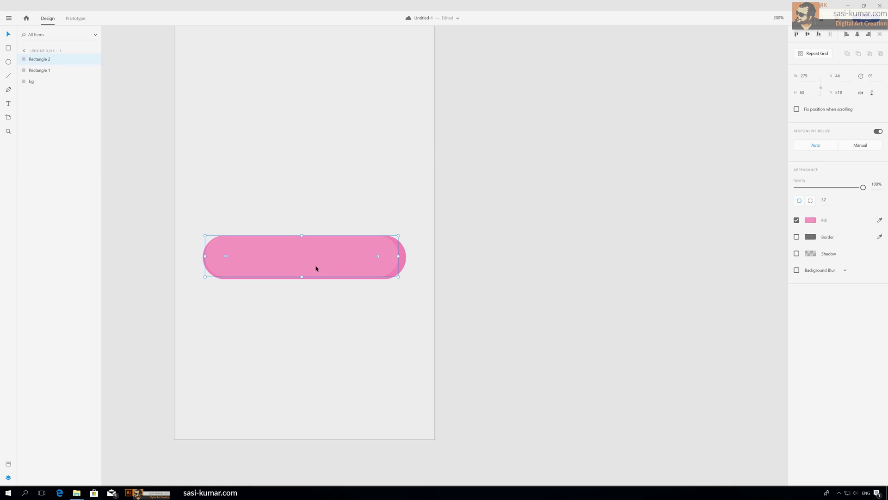
Resize the top pill to 287 × 57 and centre it vertically on the darker pill
key("Down")
key("Down")
left_click_drag(398, 257, 404, 257)
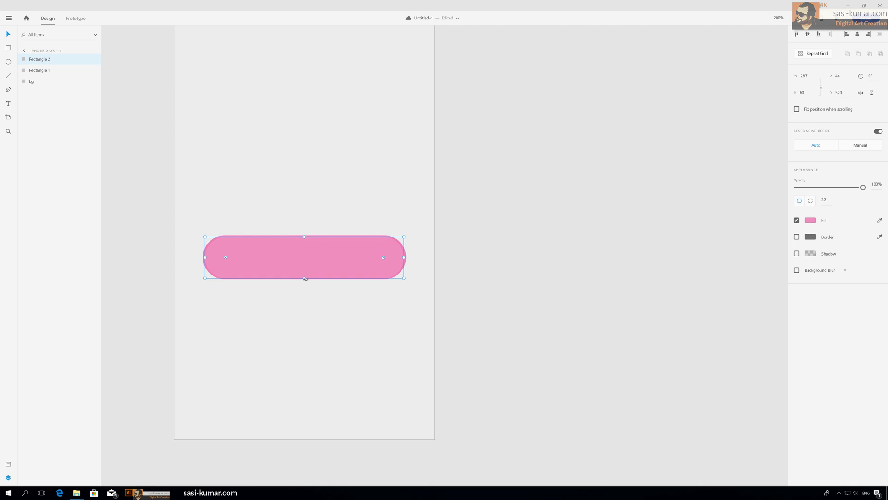
left_click_drag(305, 278, 306, 277)
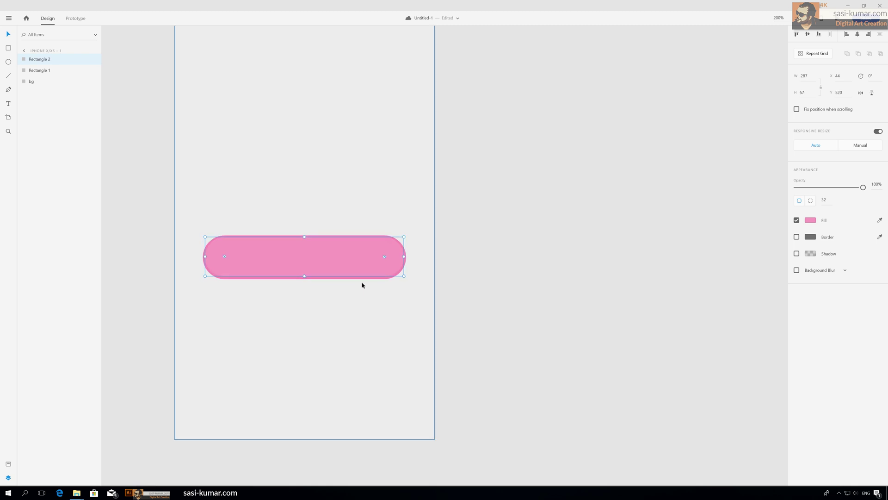
key("ctrl+a")
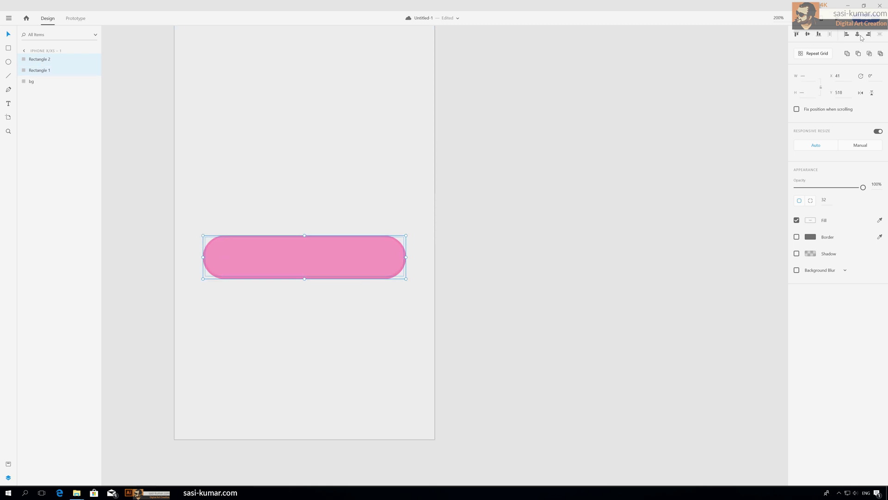
left_click(807, 34)
left_click(533, 234)
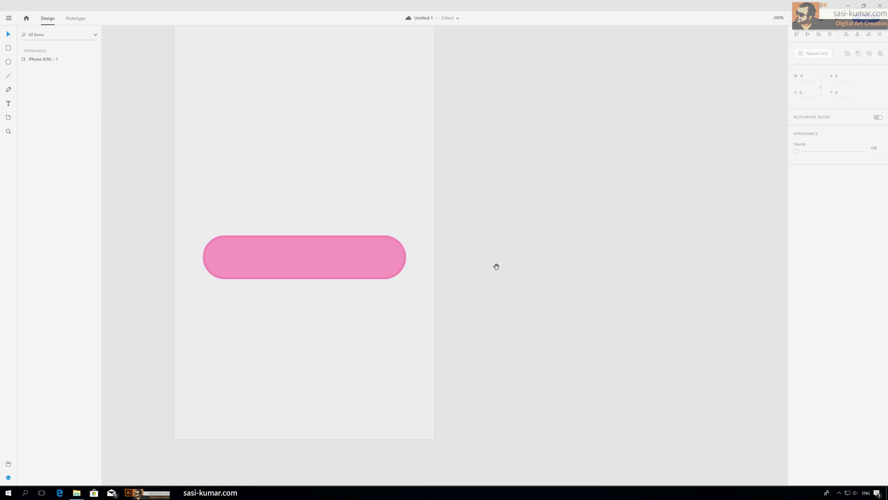
Draw a borderless white 58 × 58 circle at the pink pill's right end as the knob
scroll(496, 266, "left", 1)
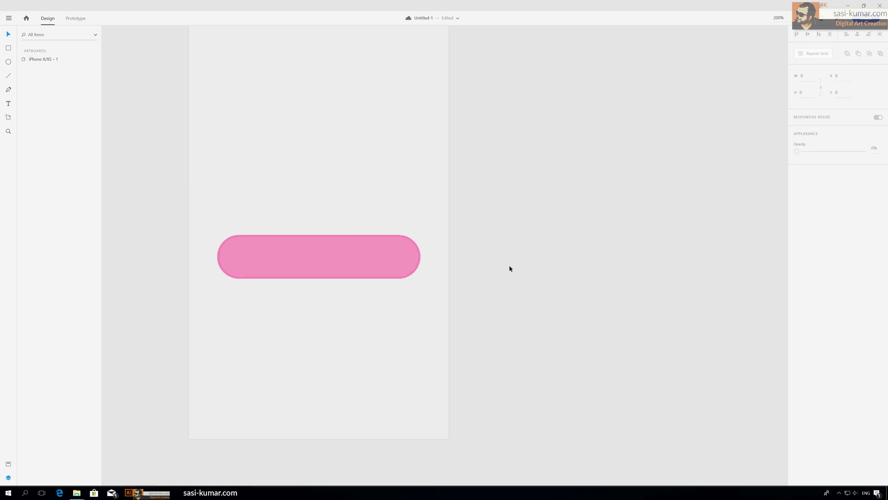
scroll(451, 255, "right", 5)
scroll(451, 256, "up", 2)
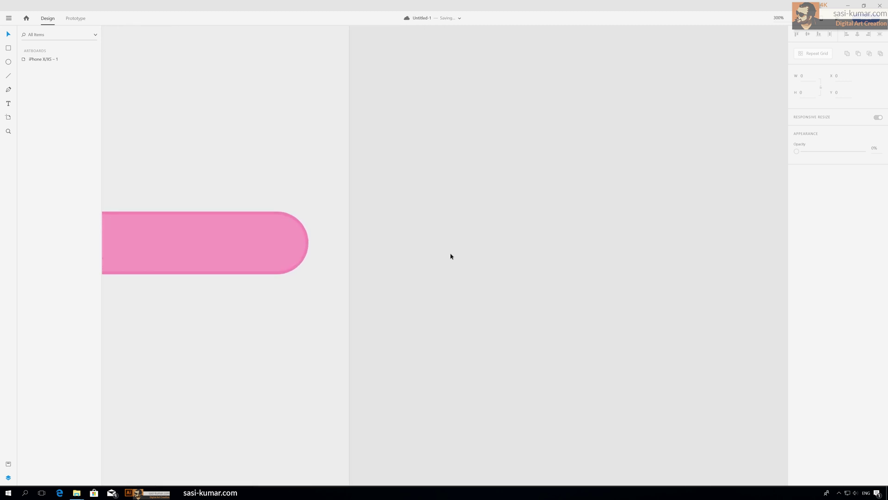
scroll(453, 268, "left", 4)
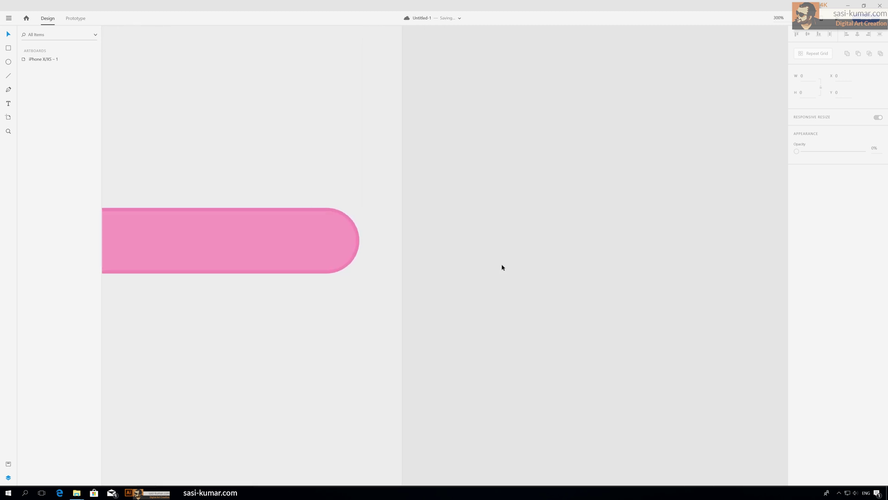
left_click_drag(508, 274, 553, 278)
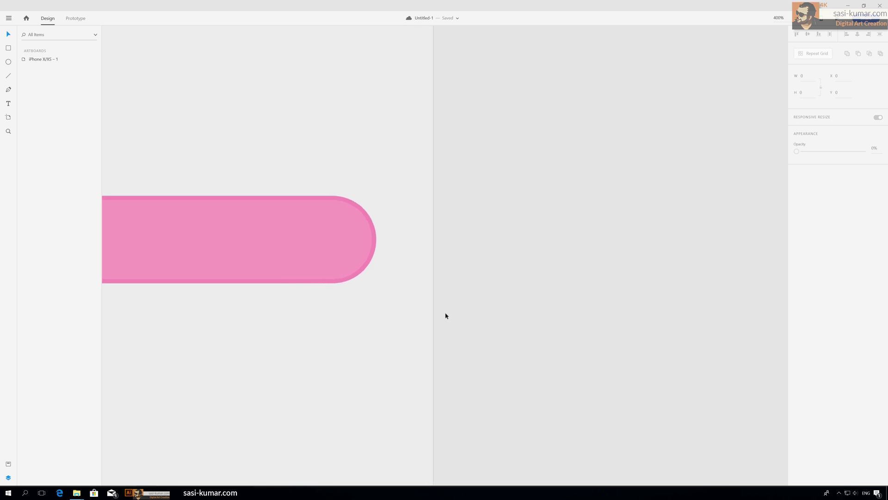
left_click(8, 62)
left_click_drag(275, 202, 362, 284)
key("v")
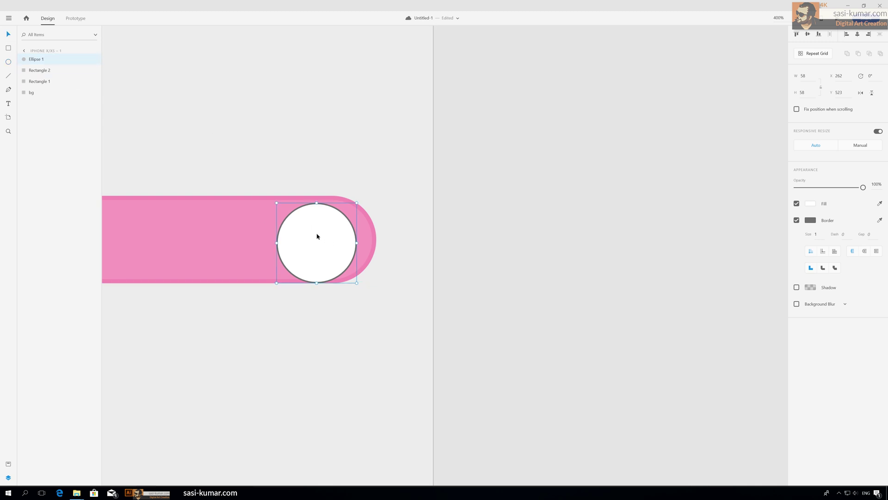
left_click_drag(317, 237, 336, 236)
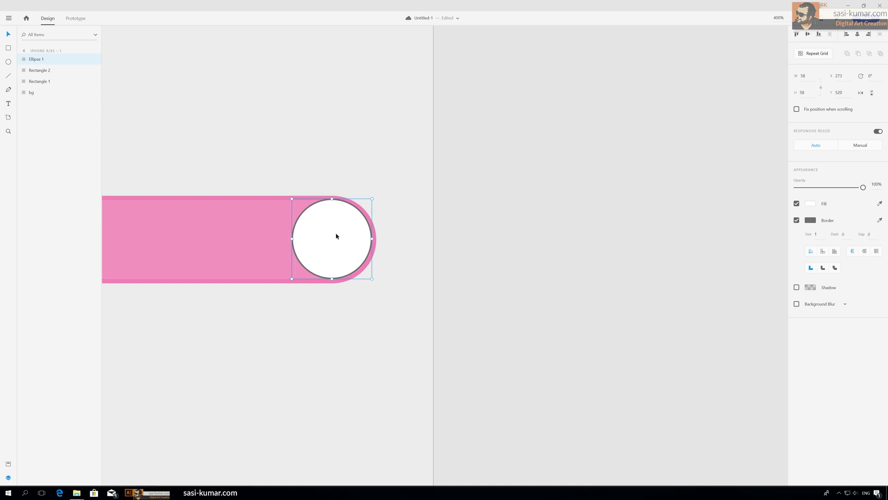
left_click(796, 221)
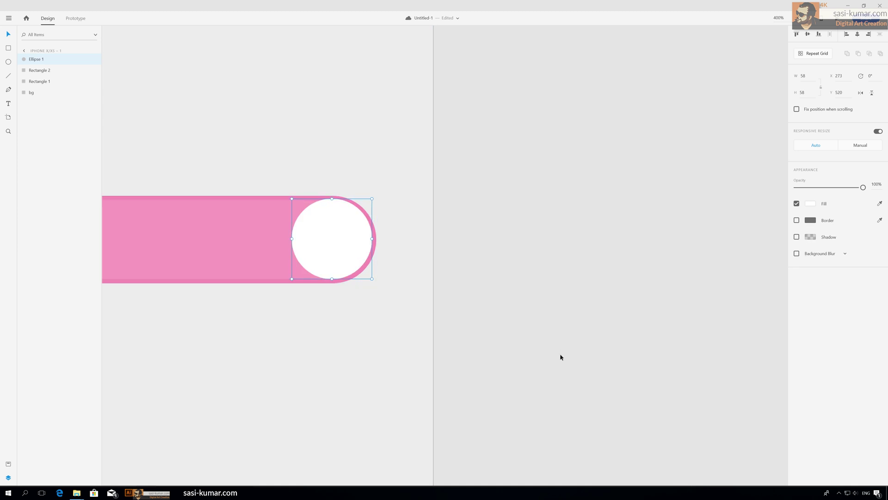
Give the knob a radial gradient fill from warm near-white #FAFAF7 to pale grey
left_click(813, 204)
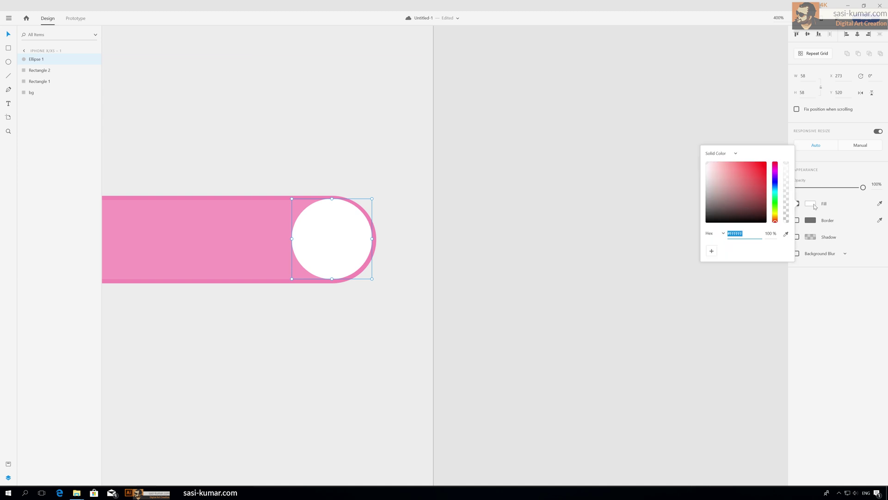
left_click(730, 154)
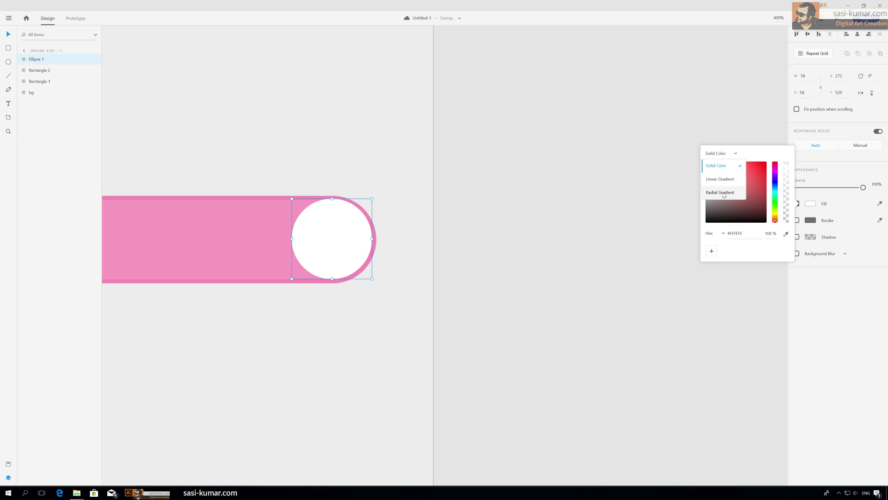
left_click(724, 193)
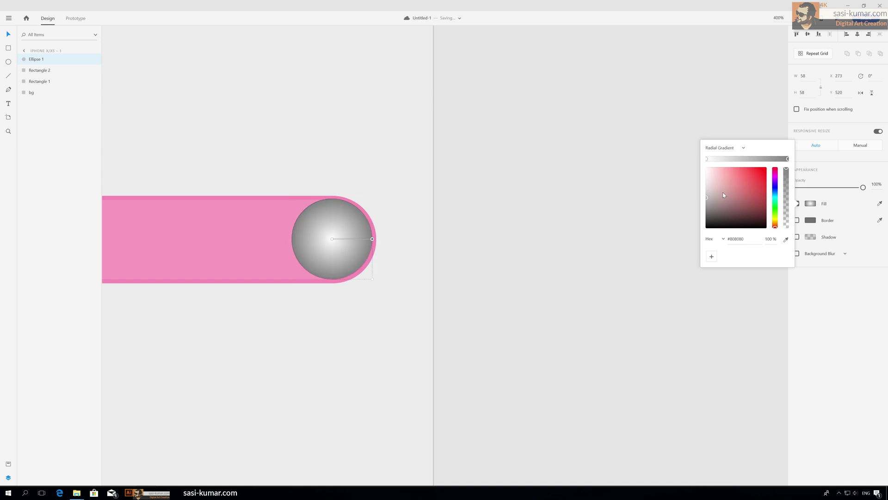
left_click(707, 159)
left_click_drag(776, 226, 777, 221)
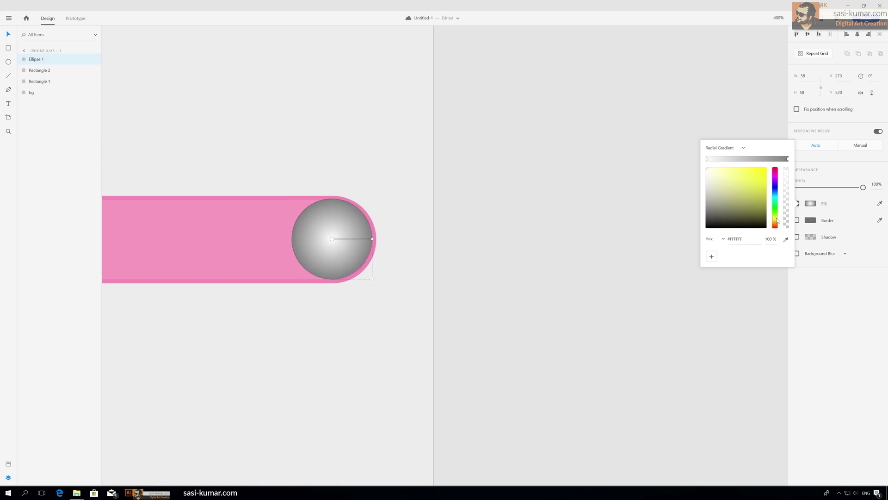
left_click_drag(708, 170, 708, 168)
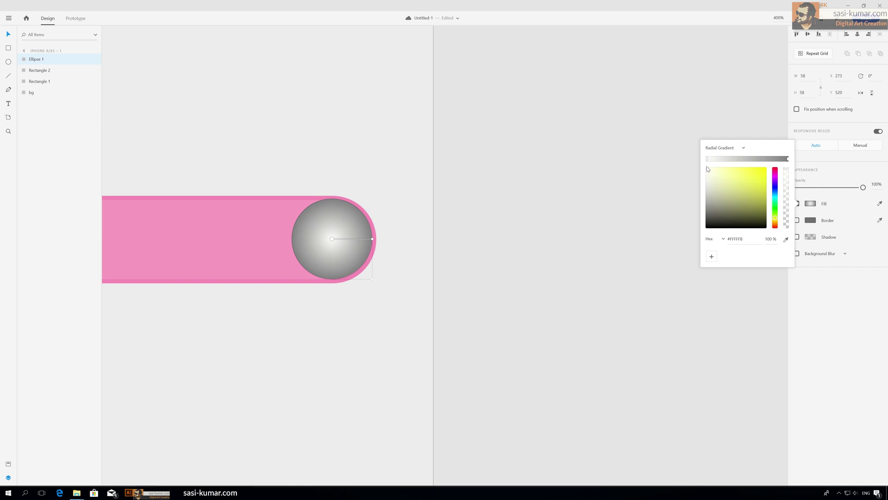
left_click(789, 159)
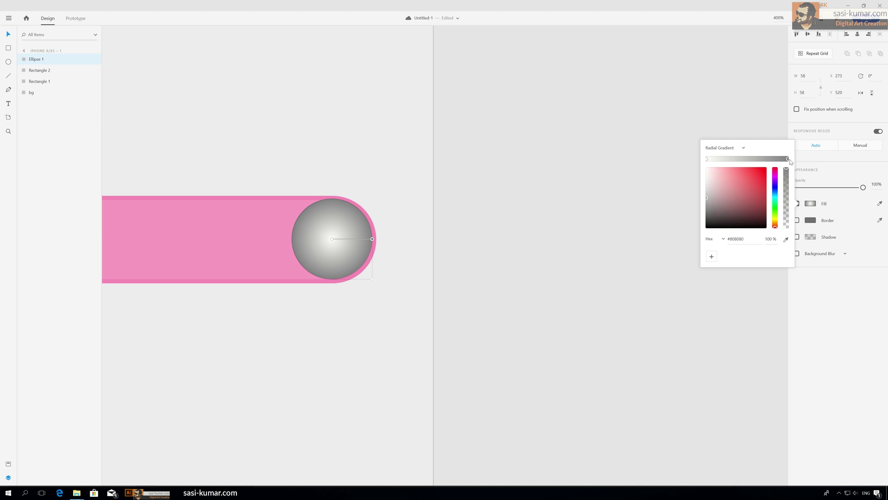
left_click(776, 221)
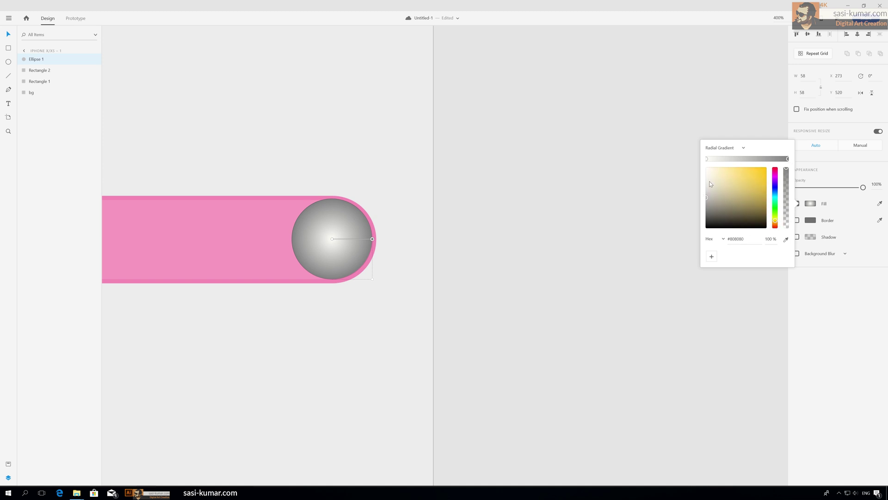
left_click_drag(710, 183, 706, 175)
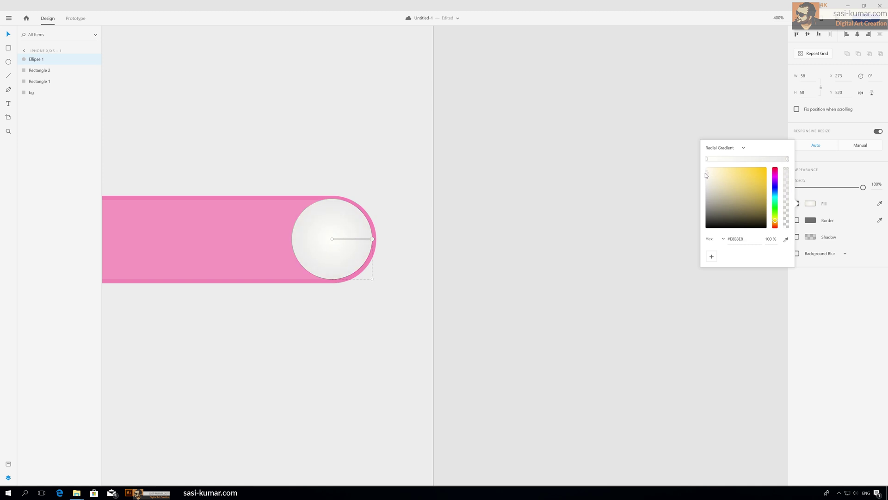
Give the knob a 0.25 pale-grey #CECDCD border
left_click(474, 238)
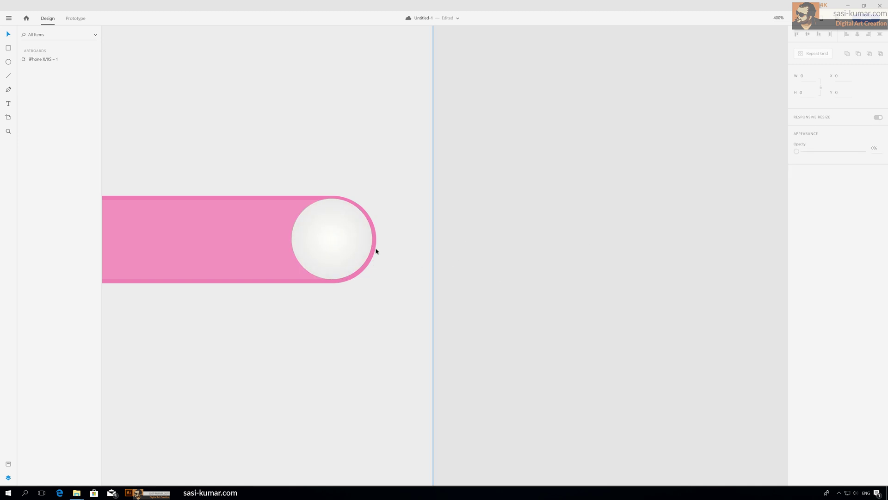
left_click(357, 243)
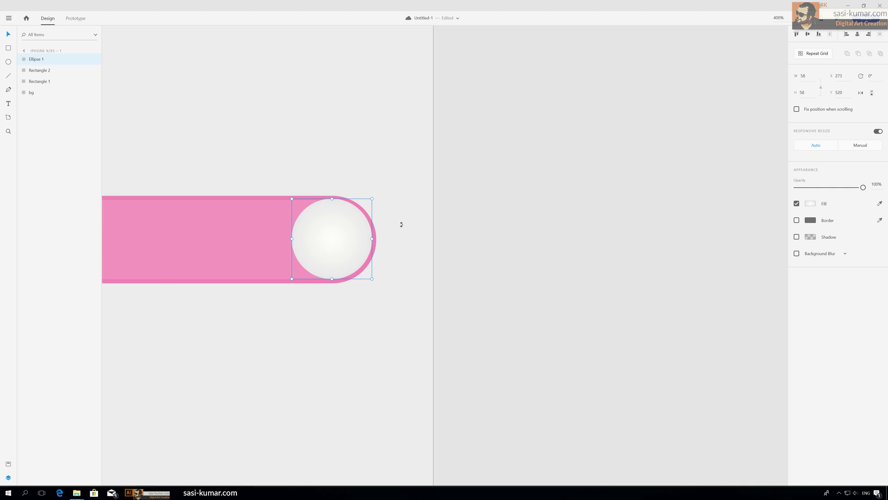
left_click(797, 221)
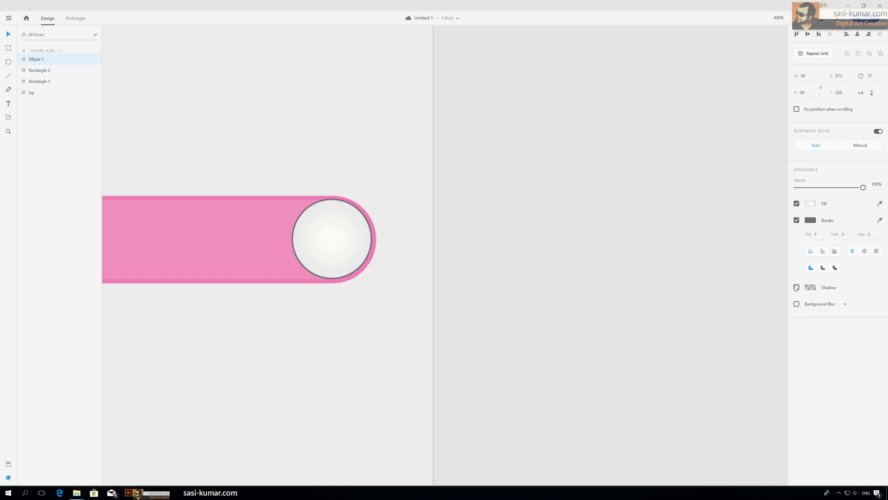
left_click(816, 235)
type("0.25")
key("Return")
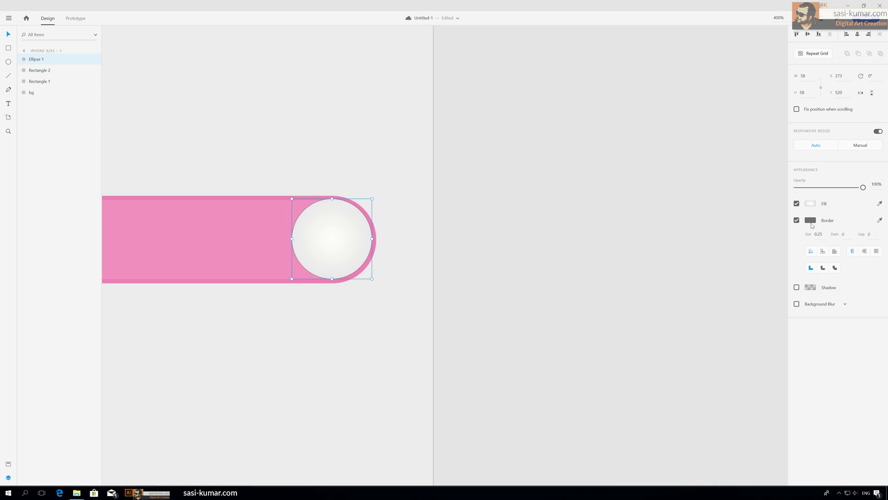
left_click(812, 221)
left_click_drag(719, 203, 706, 184)
left_click(548, 218)
Add a drop shadow to the knob and rename its layer face-circle
left_click(796, 288)
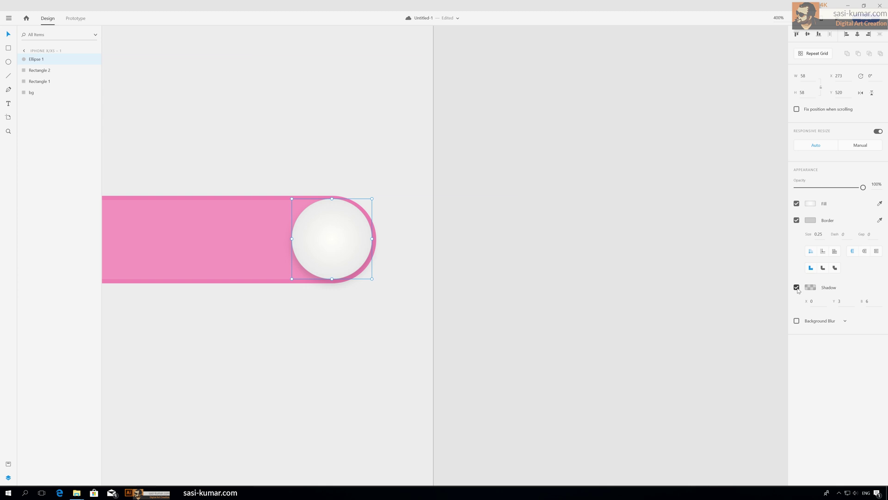
left_click(640, 273)
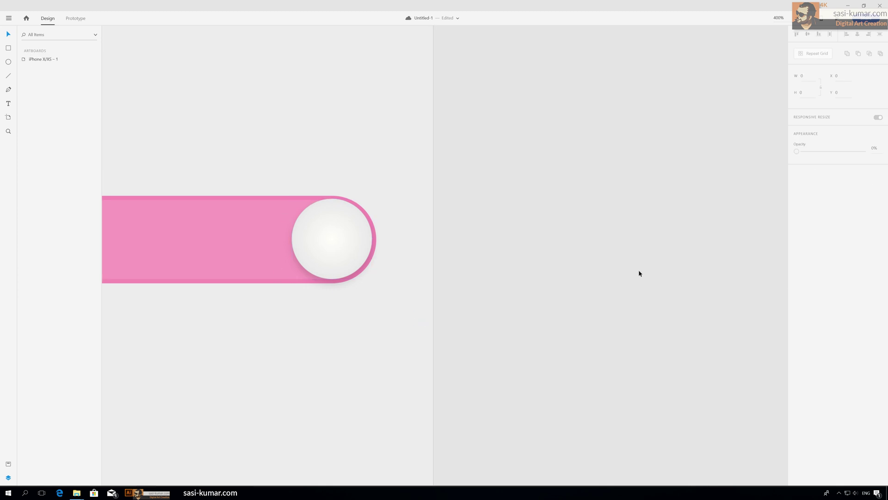
left_click(368, 244)
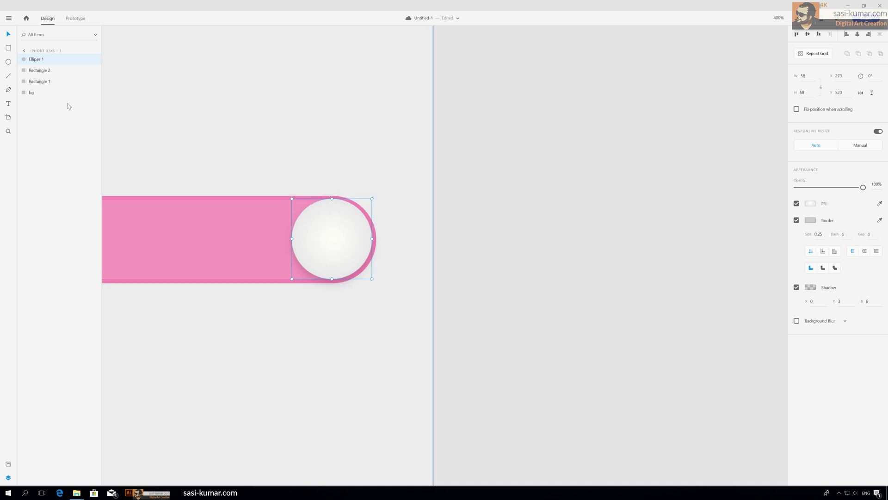
double_click(41, 59)
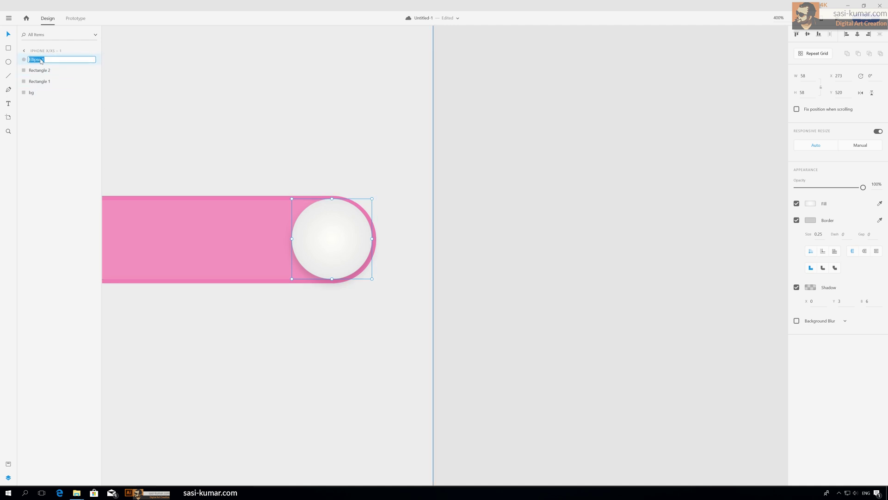
type("face-circle")
key("Return")
Zoom in on the knob and draw a small 27 × 27 circle on its lower half
left_click(608, 228)
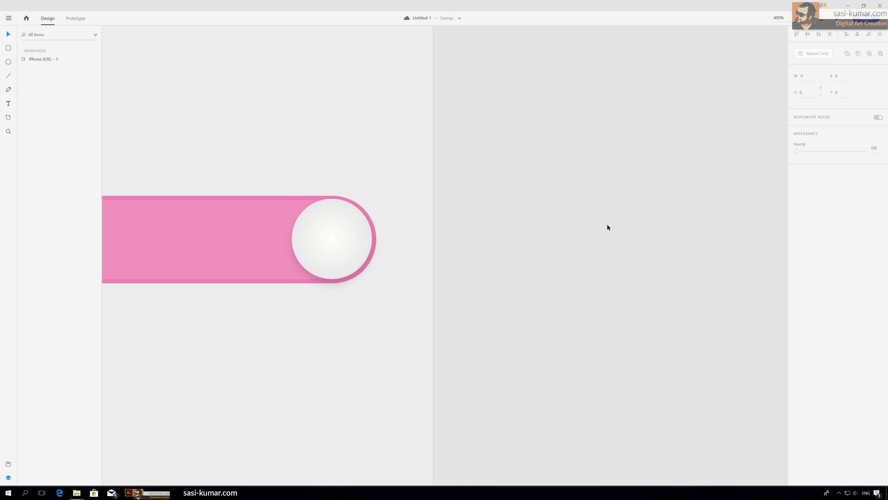
key("ctrl+equal")
scroll(607, 229, "left", 2)
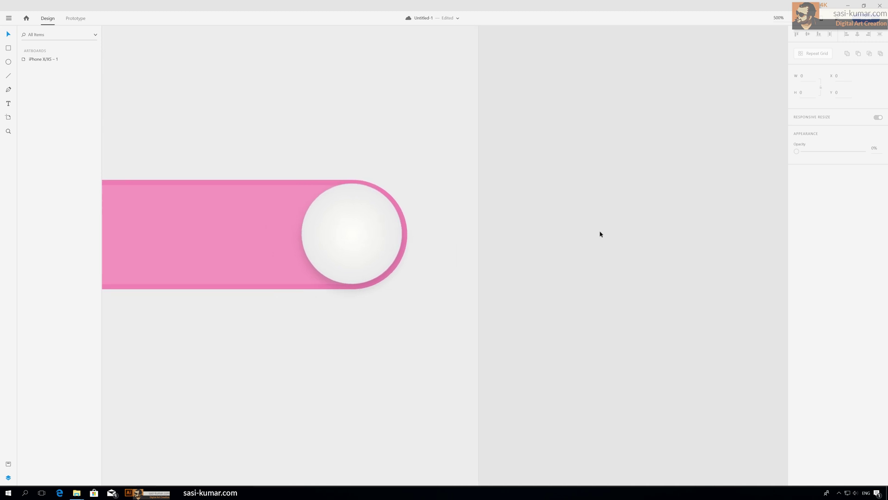
key("ctrl+equal")
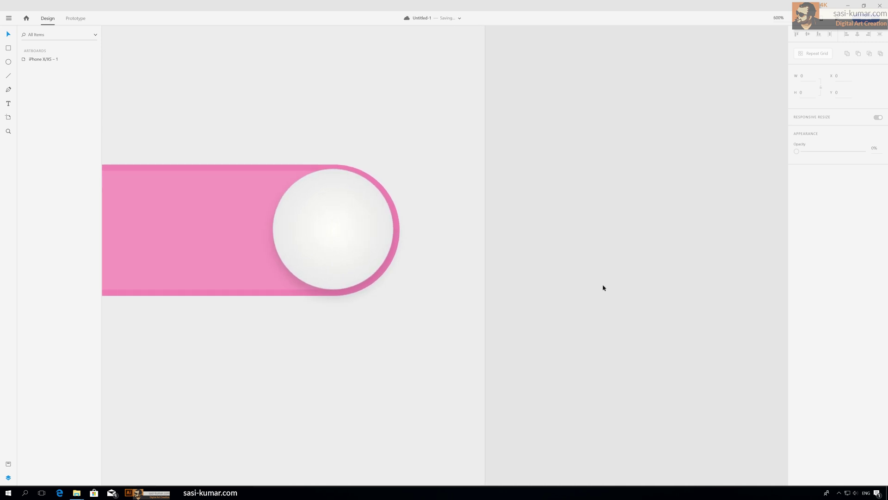
left_click(9, 63)
left_click_drag(307, 227, 399, 284)
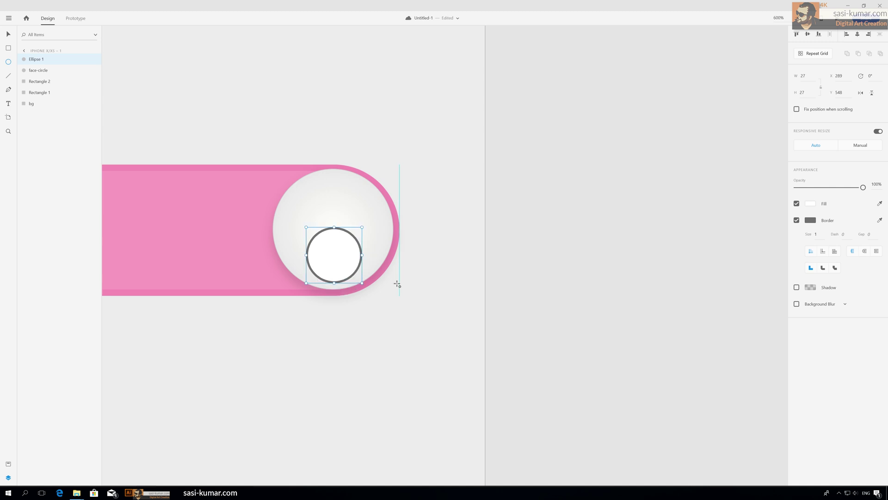
left_click(10, 34)
left_click_drag(317, 244, 322, 248)
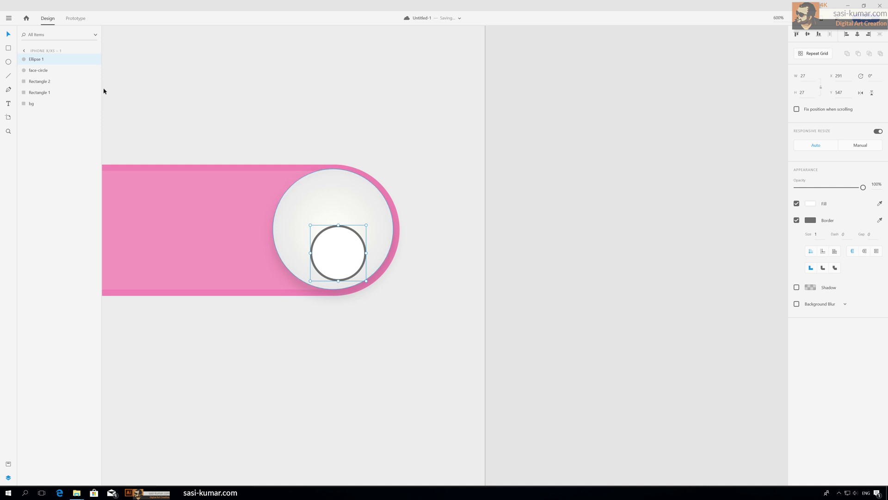
Subtract a rectangle from the small circle's top half to leave a half-circle
left_click(9, 48)
left_click_drag(282, 192, 391, 253)
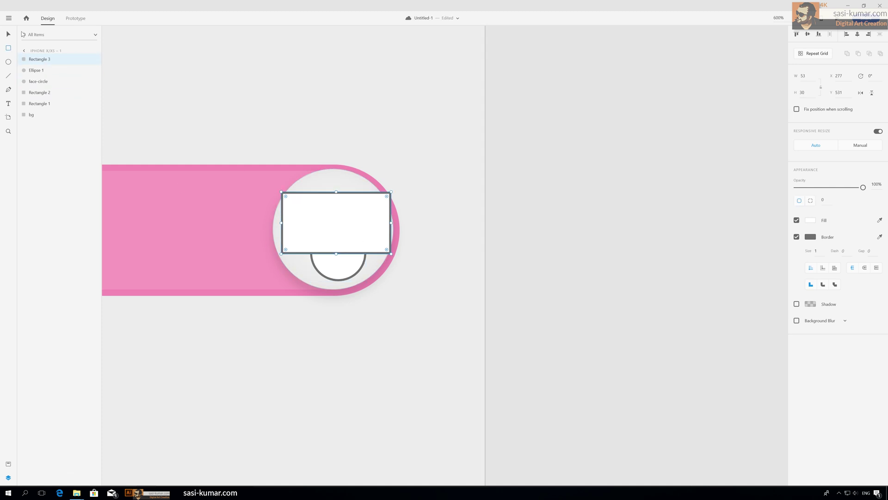
left_click(8, 34)
left_click(349, 262, "shift")
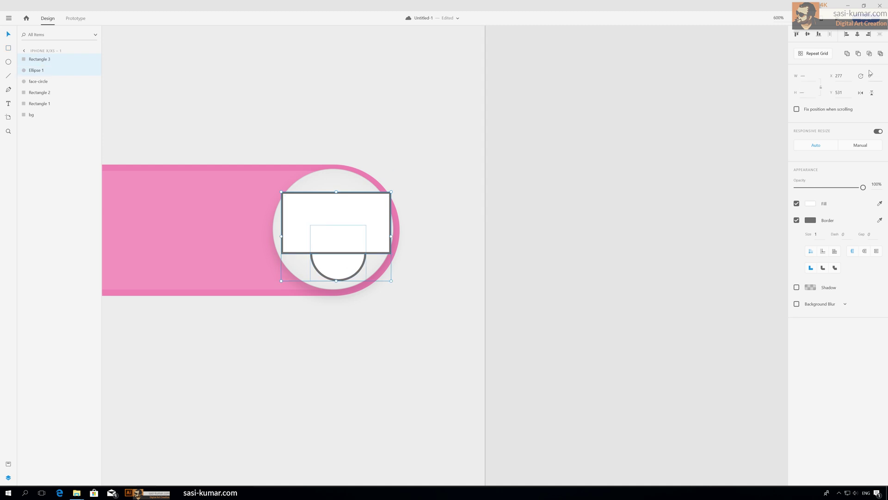
left_click(858, 53)
left_click(585, 232)
left_click(337, 267)
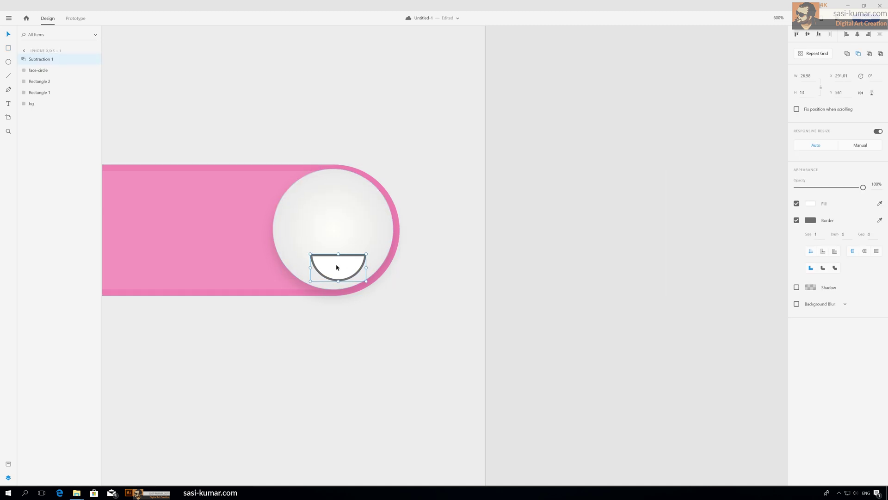
left_click_drag(337, 267, 336, 264)
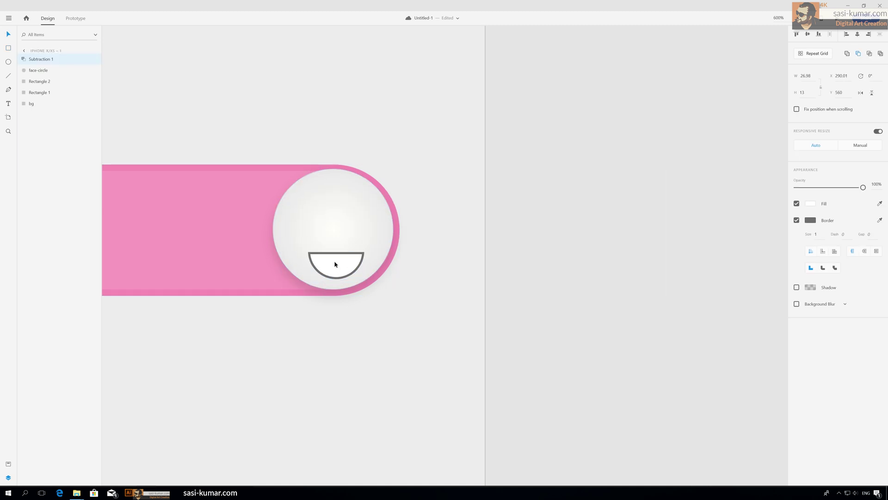
Remove the half-circle's outline, fill it plain grey and move it higher on the face
left_click(797, 220)
left_click_drag(338, 274, 337, 270)
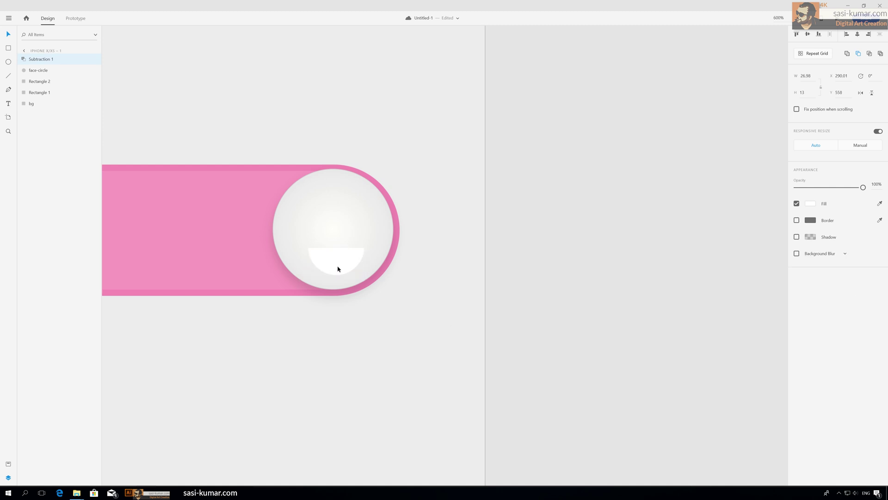
left_click(811, 203)
left_click(715, 178)
left_click_drag(714, 176, 707, 179)
left_click_drag(348, 259, 347, 243)
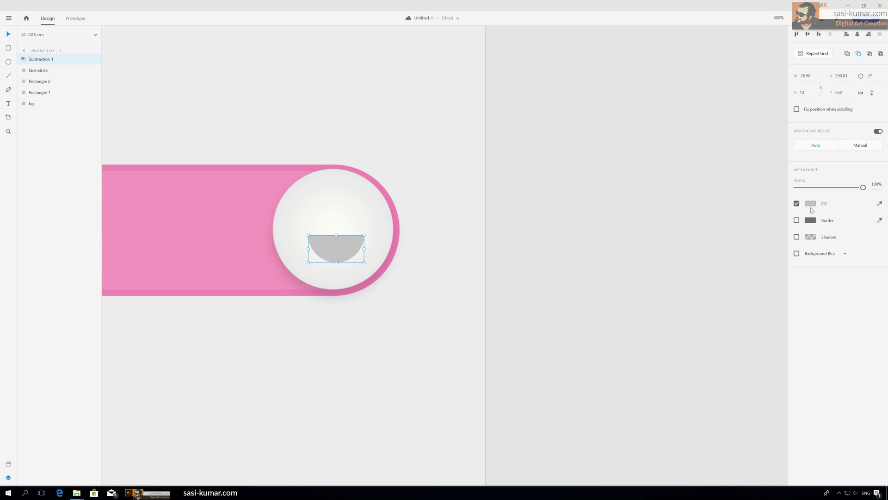
left_click(596, 159)
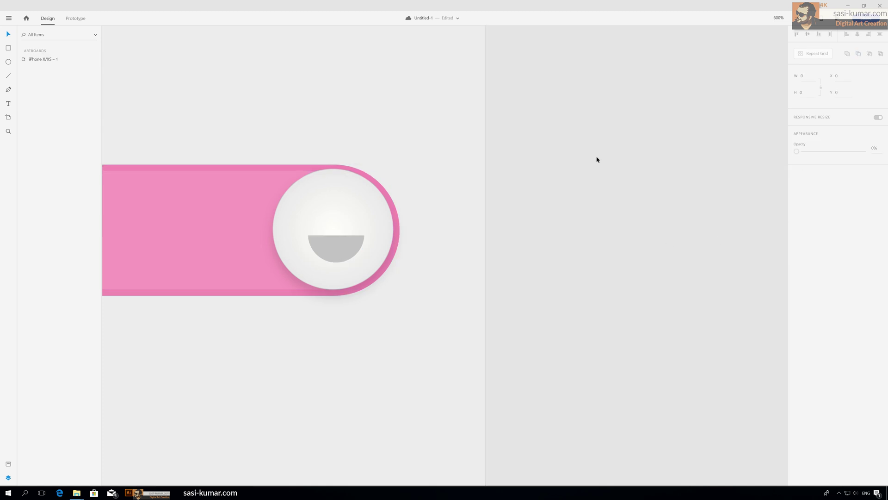
At 800% zoom, centre the grey smile horizontally on face-circle
key("ctrl+equal")
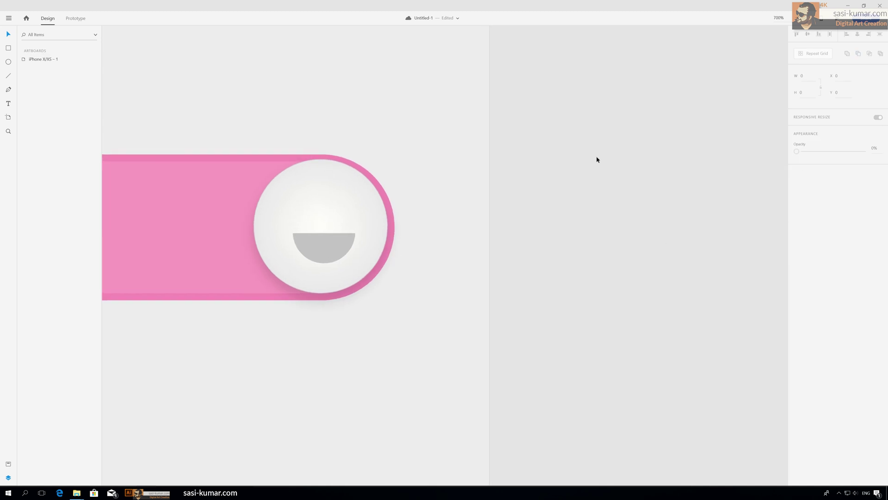
key("ctrl+equal")
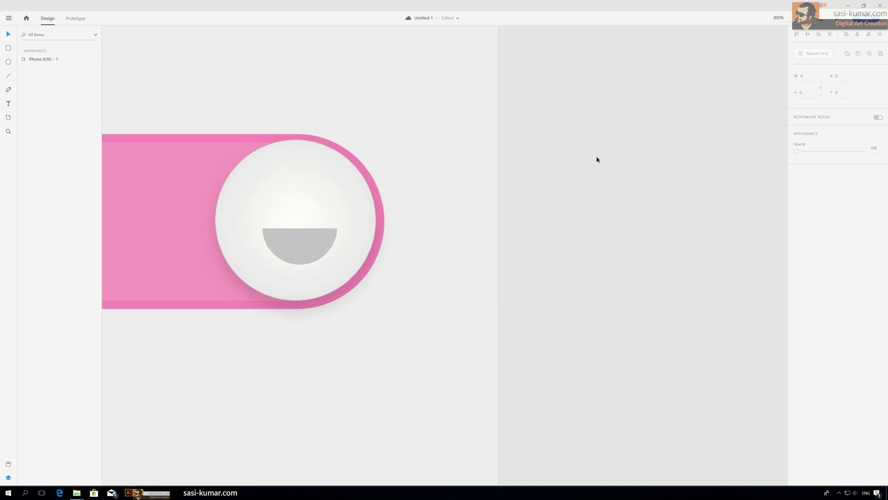
left_click(331, 240)
left_click(357, 224, "shift")
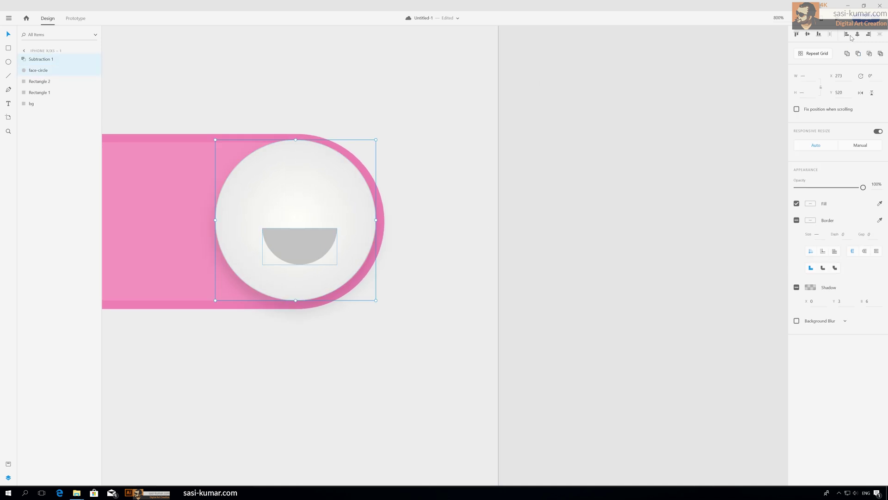
left_click(857, 34)
left_click(604, 163)
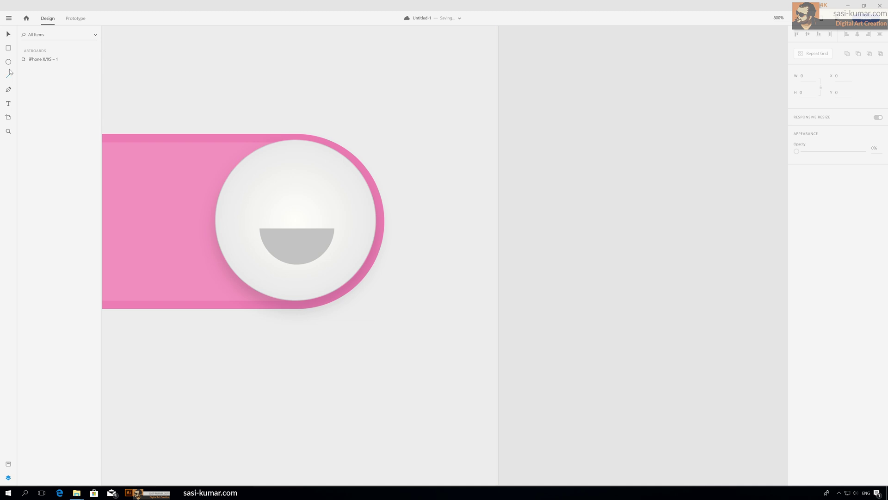
Draw a three-point V path with the Pen tool on the face's upper left
left_click(8, 90)
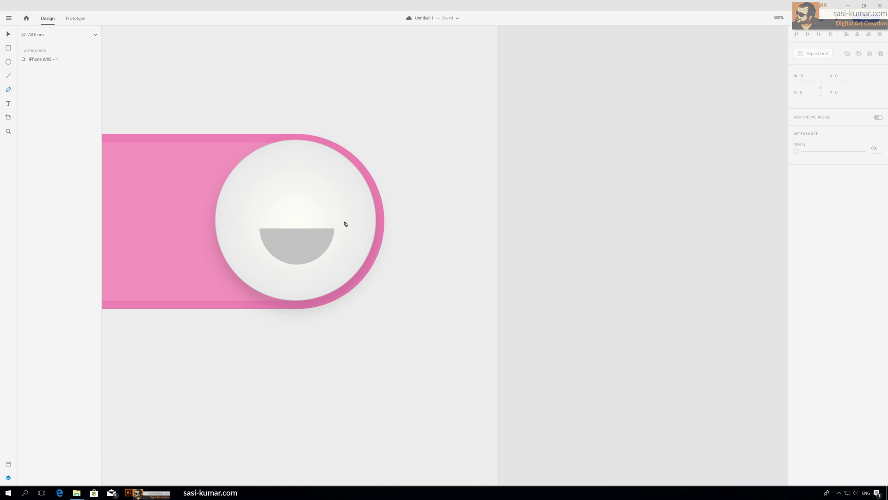
left_click(241, 187)
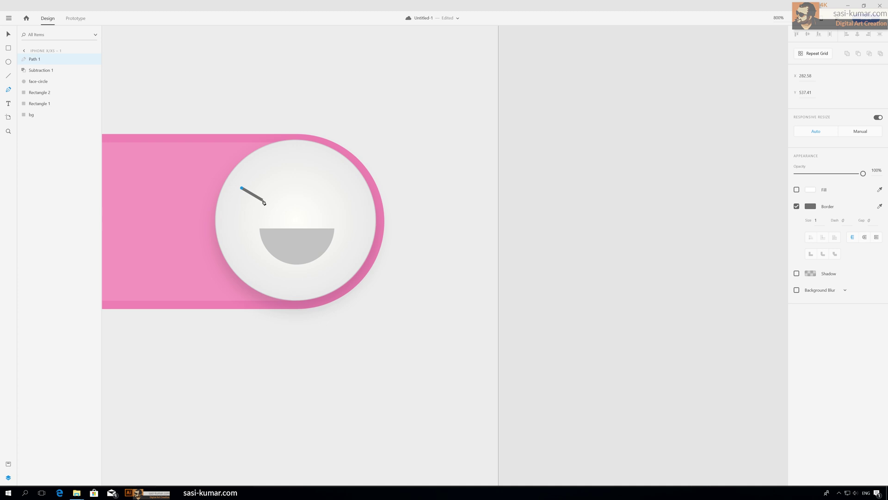
left_click(263, 201)
left_click(283, 189)
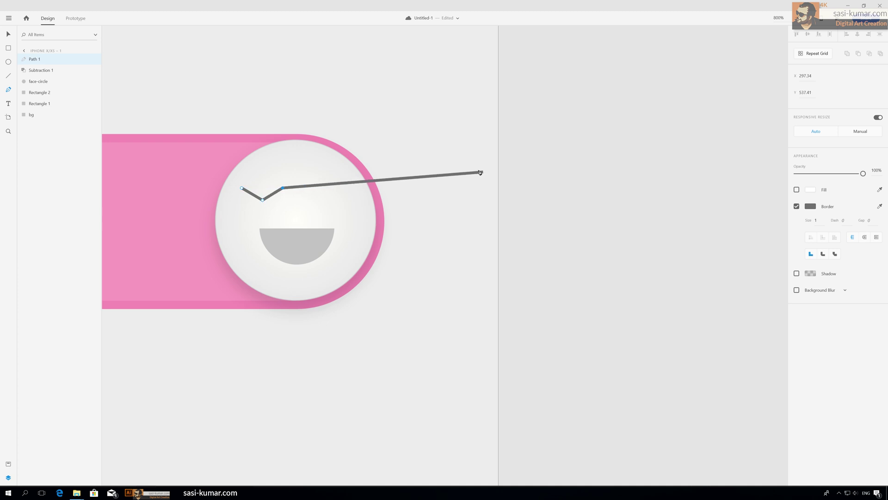
key("Escape")
left_click(423, 173)
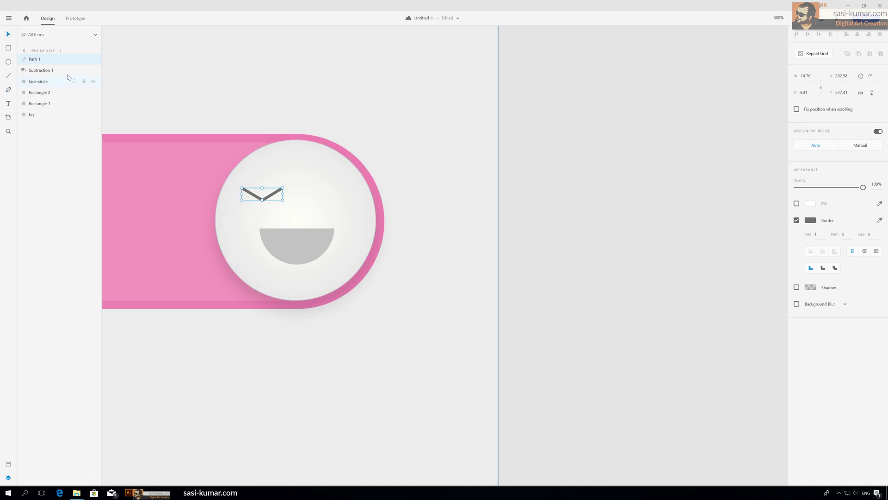
Reposition the chevron, give its stroke round joins, and narrow it to 11.01 × 4.41
mouse_move(276, 193)
left_mouse_down()
mouse_move(223, 204)
mouse_move(283, 181)
left_mouse_up()
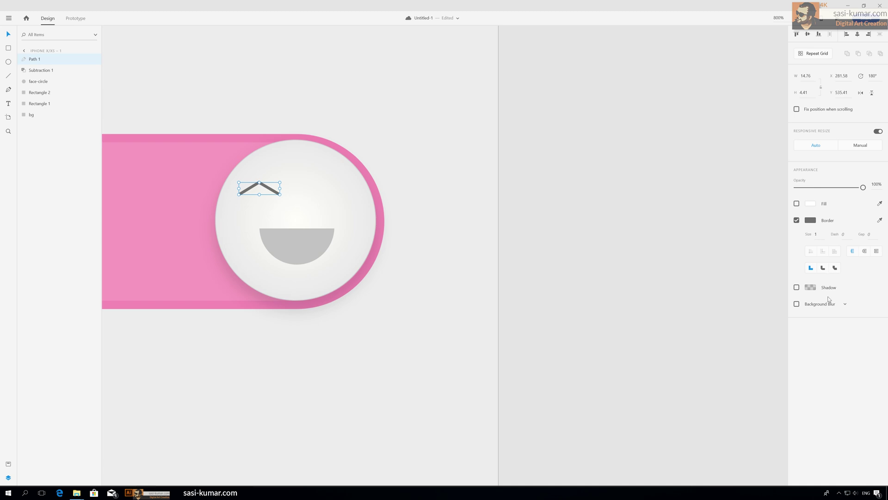
left_click(865, 251)
left_click_drag(280, 189, 269, 189)
Name the eye layer L-eye, copy it to the face's right side, and name the copy R-eye
double_click(35, 59)
type("l")
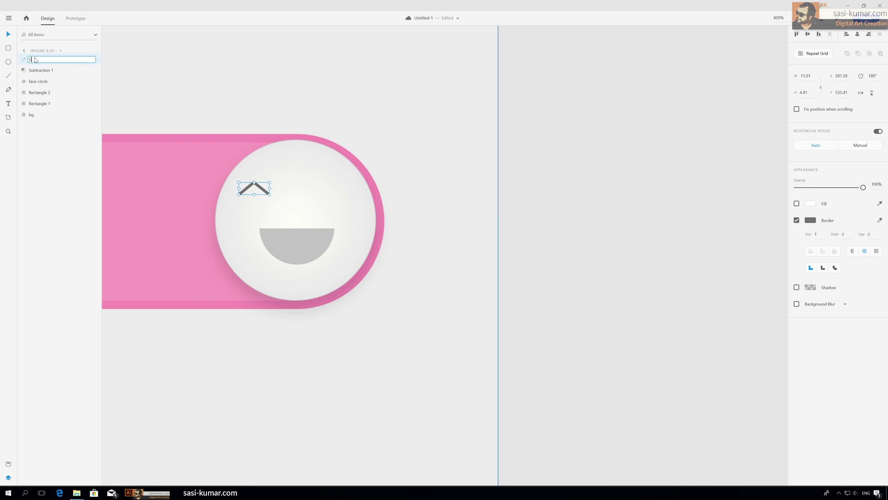
key("Escape")
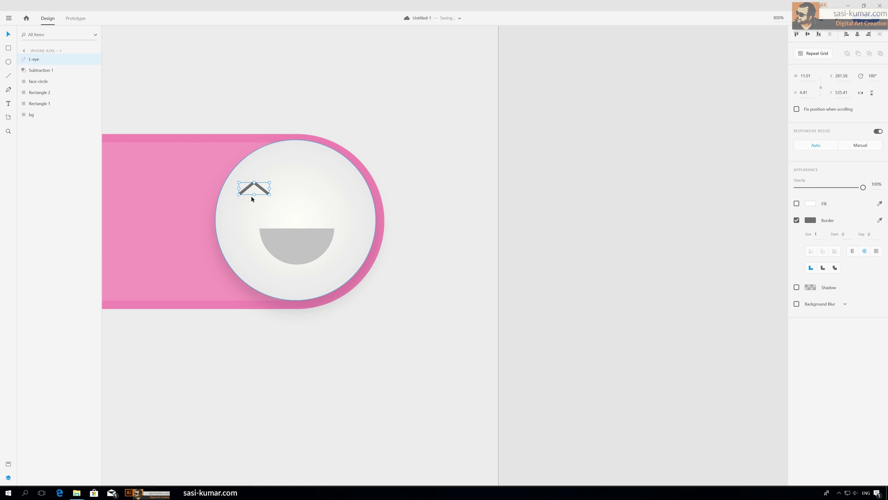
left_click_drag(252, 199, 339, 190)
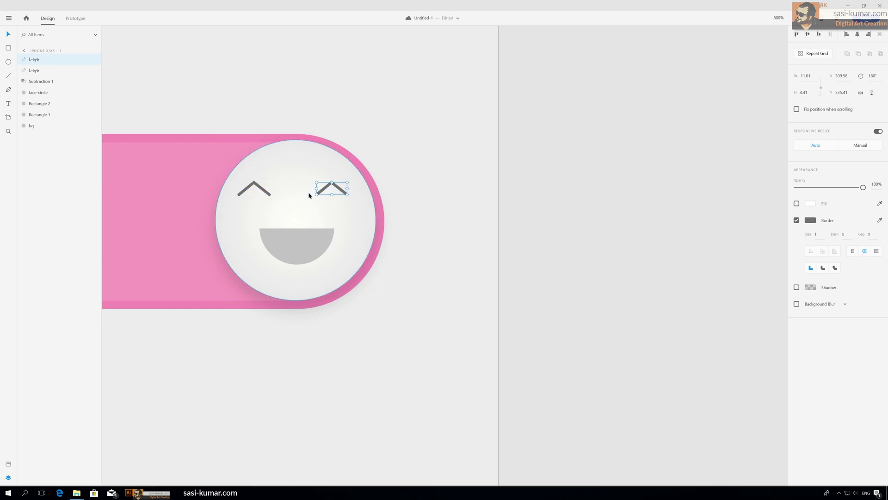
double_click(32, 59)
key("Home")
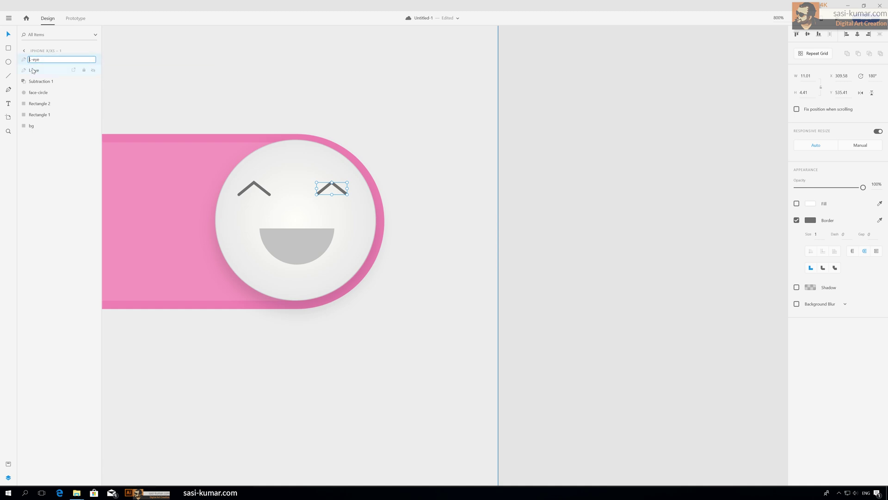
type("R")
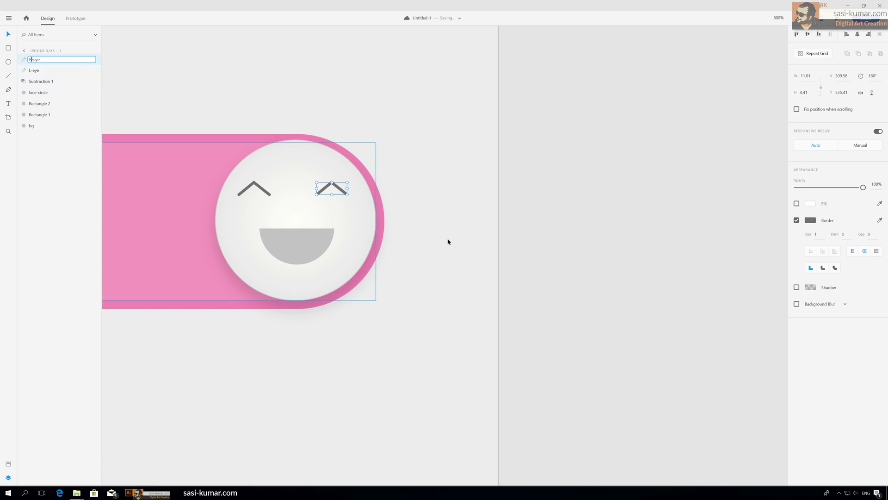
left_click(561, 228)
Align L-eye and R-eye along their tops
left_click(263, 192)
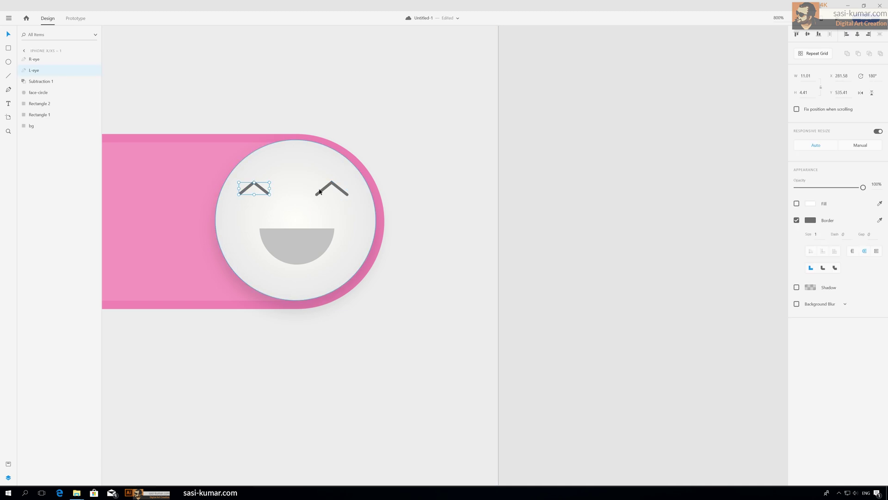
left_click(331, 189, "shift")
left_click(797, 36)
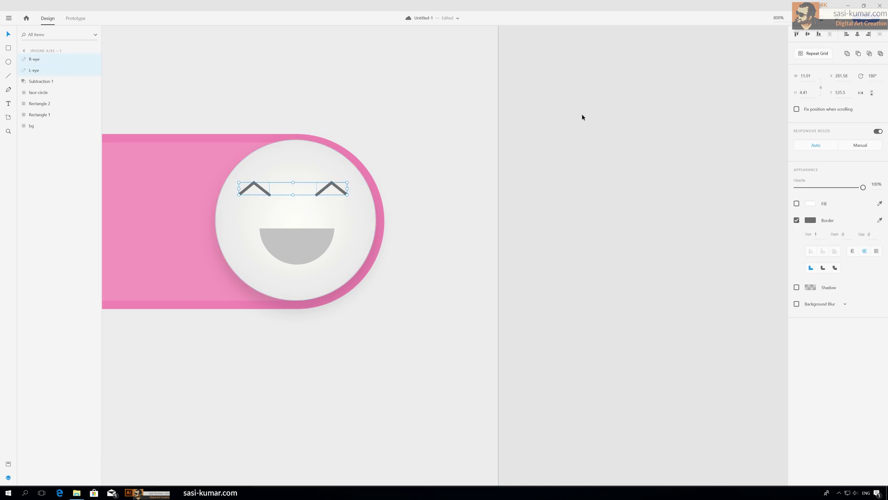
left_click(587, 132)
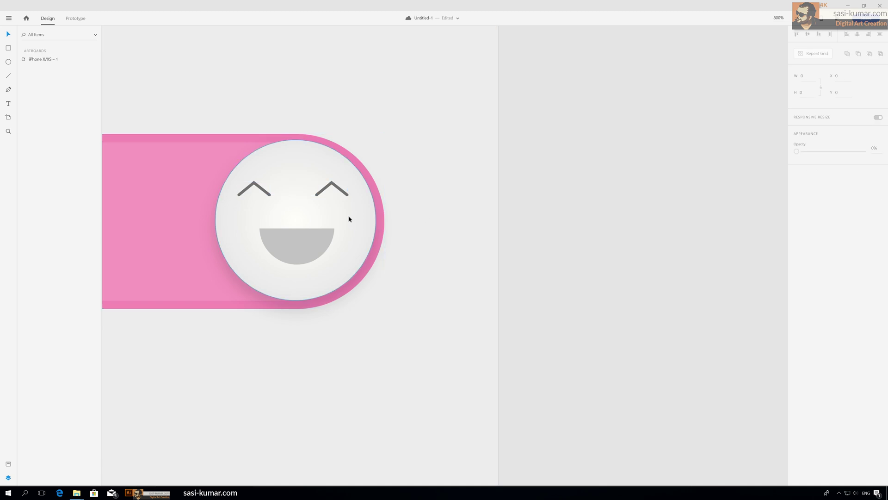
Nudge both eyes down one step together
left_click(268, 198)
left_click(332, 185, "shift")
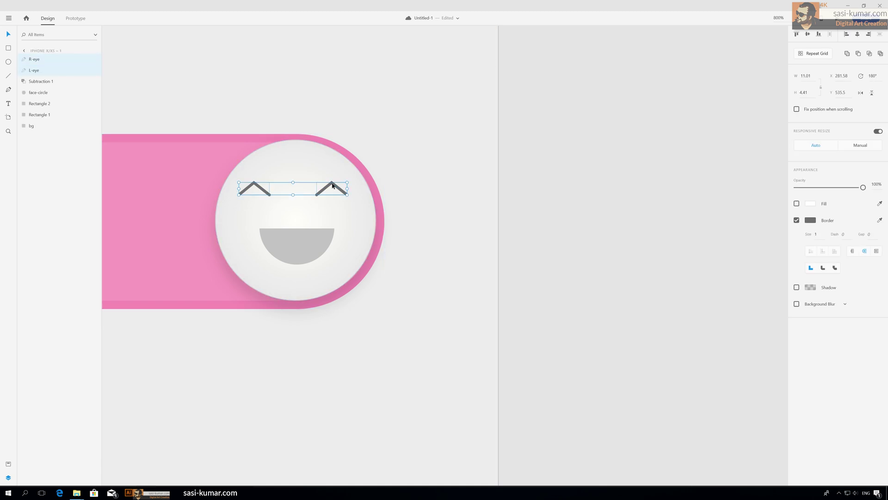
key("Down")
key("Down")
key("Down")
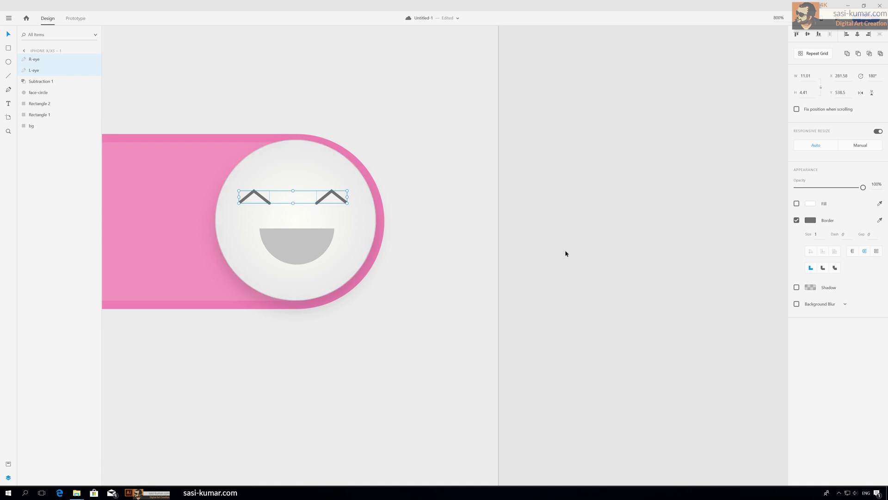
left_click(569, 250)
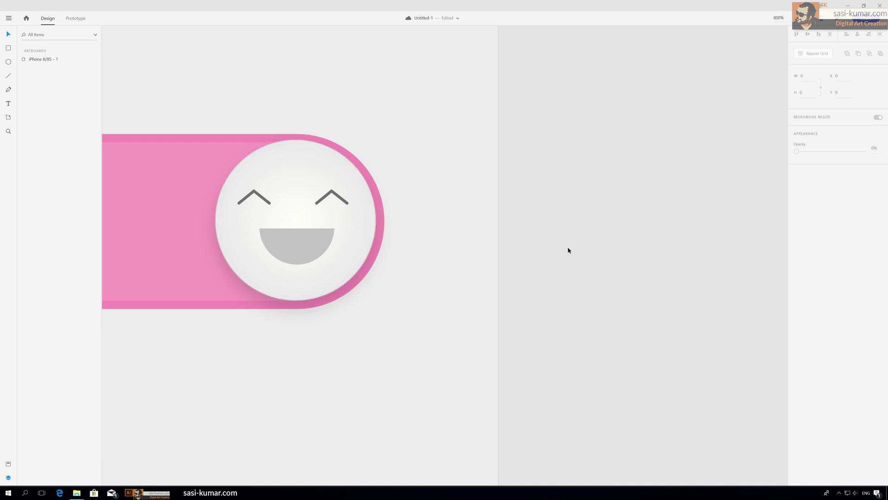
left_click(296, 255)
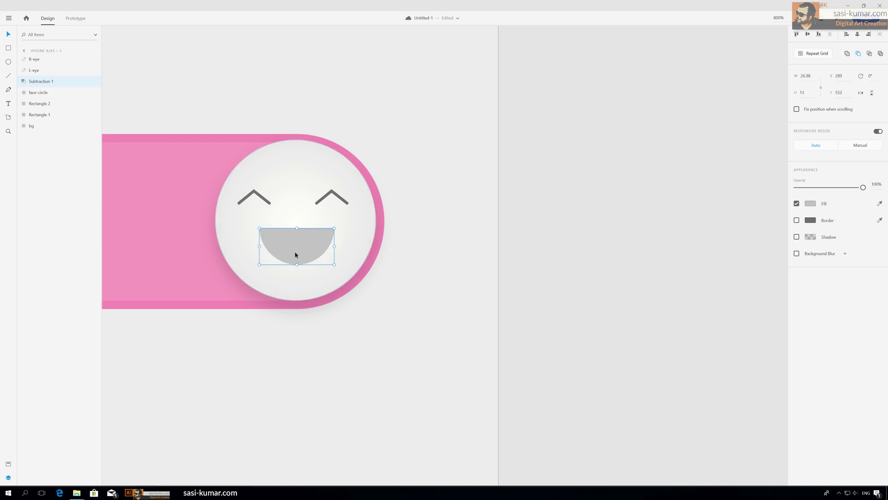
left_click(596, 299)
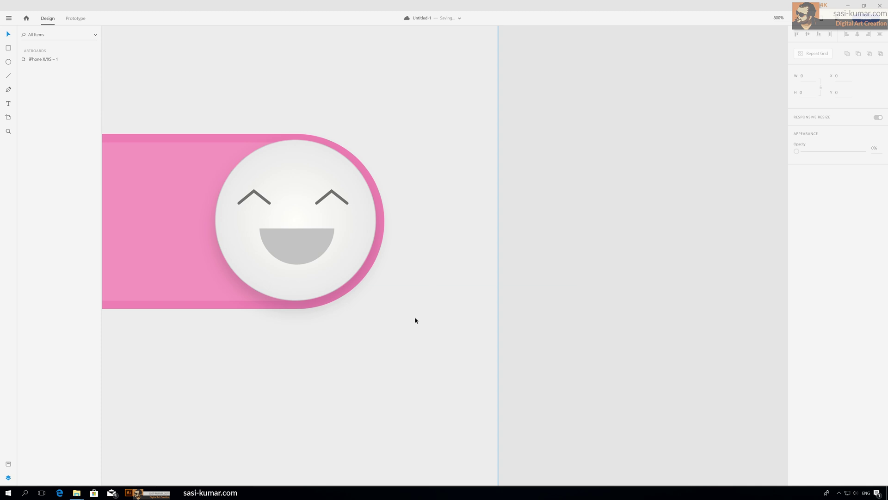
Draw a borderless ellipse over the mouth, filled with the background pink
left_click(8, 62)
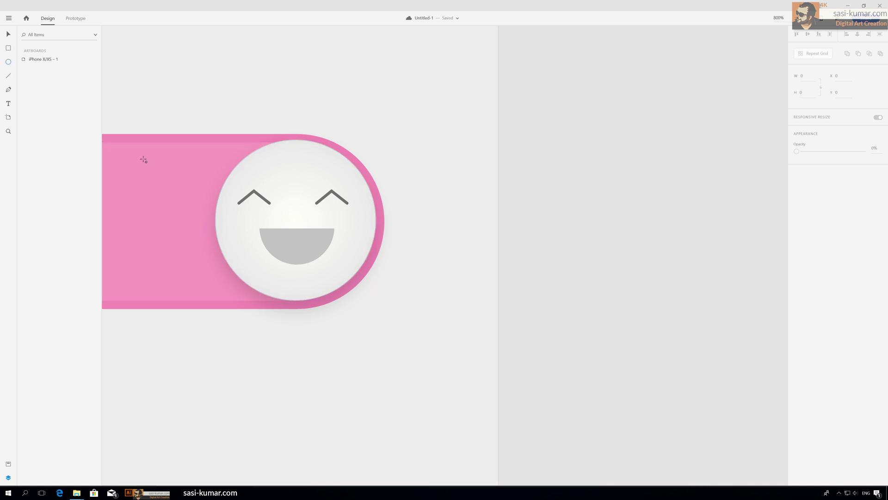
mouse_move(276, 241)
left_mouse_down()
mouse_move(309, 276)
mouse_move(361, 304)
mouse_move(353, 298)
left_mouse_up()
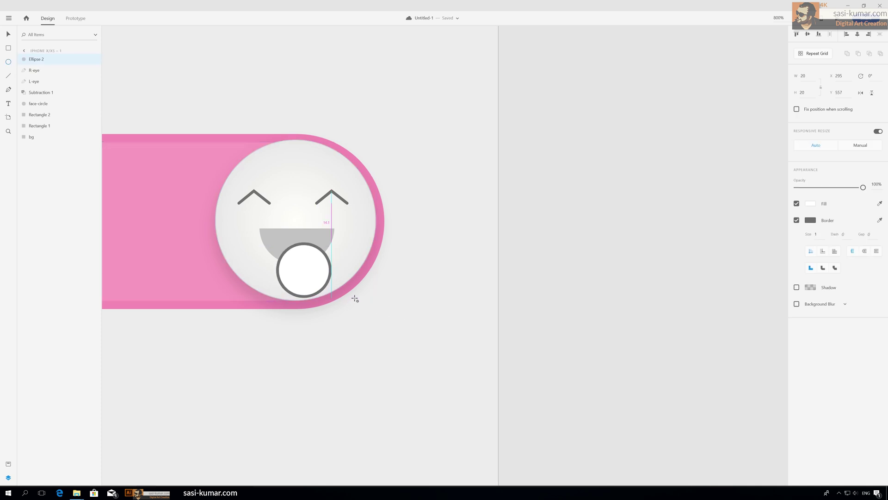
left_click(8, 34)
left_click_drag(310, 271, 302, 268)
left_click(797, 220)
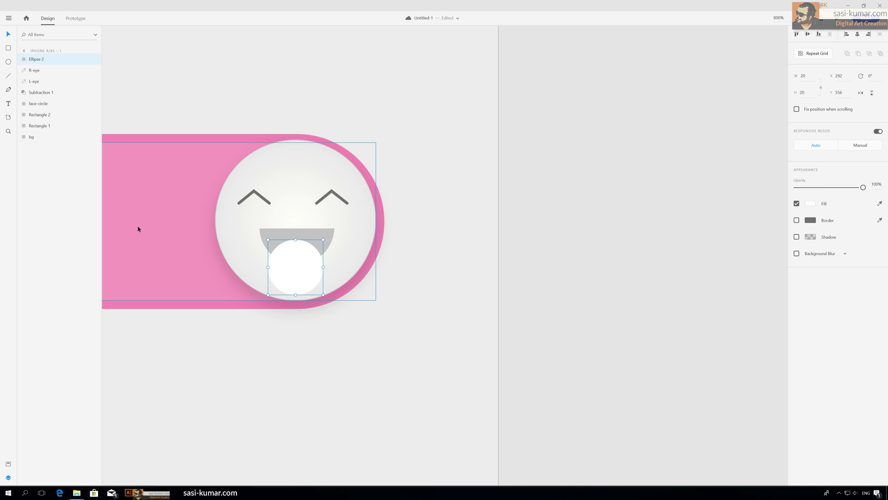
left_click(811, 204)
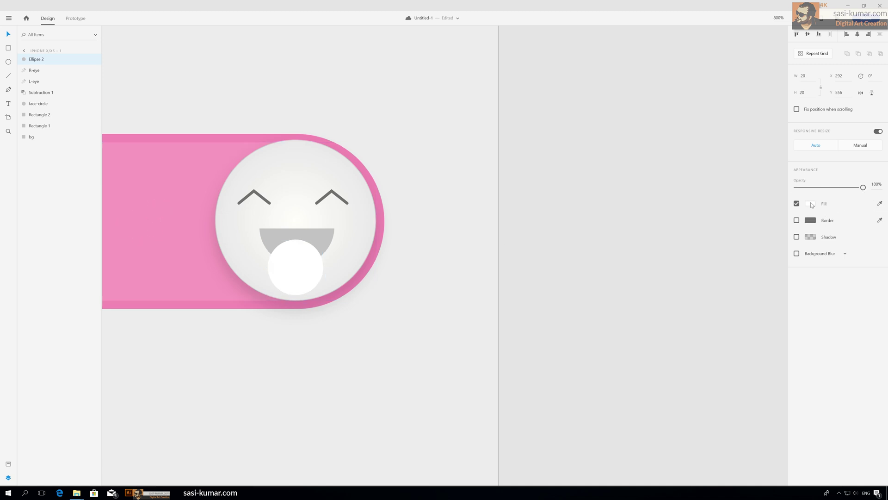
left_click(810, 204)
left_click(809, 204)
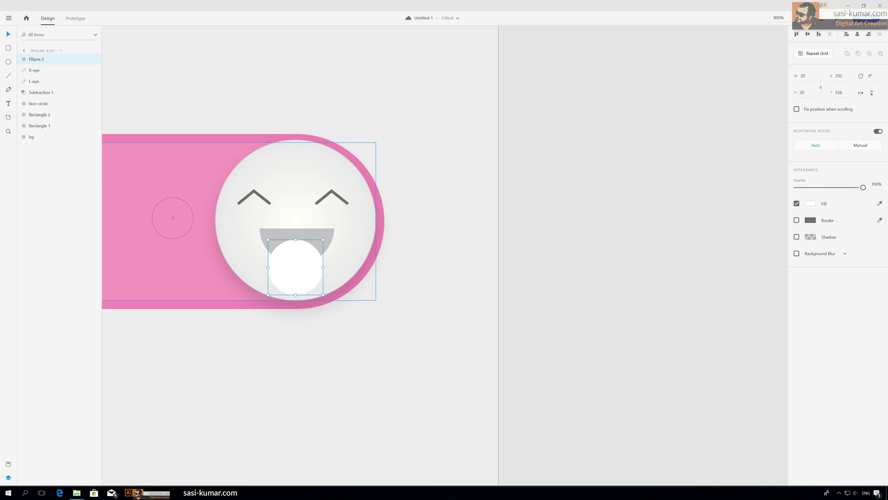
left_click(173, 237)
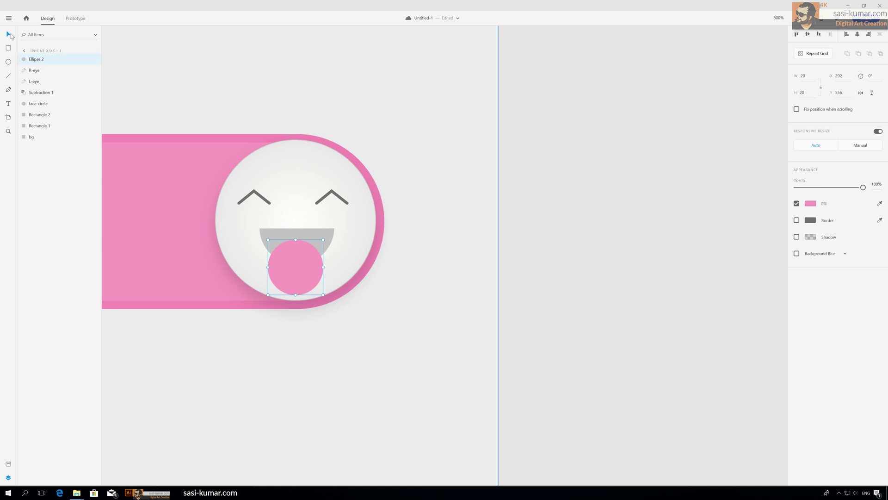
left_click_drag(291, 264, 292, 261)
left_click(617, 251)
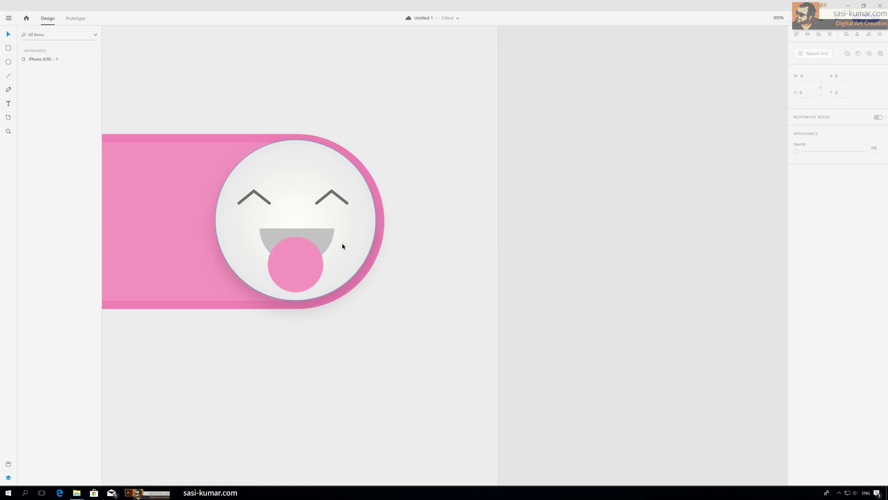
Intersect the pink ellipse with a copy of the mouth to form the tongue shape
left_click(330, 239)
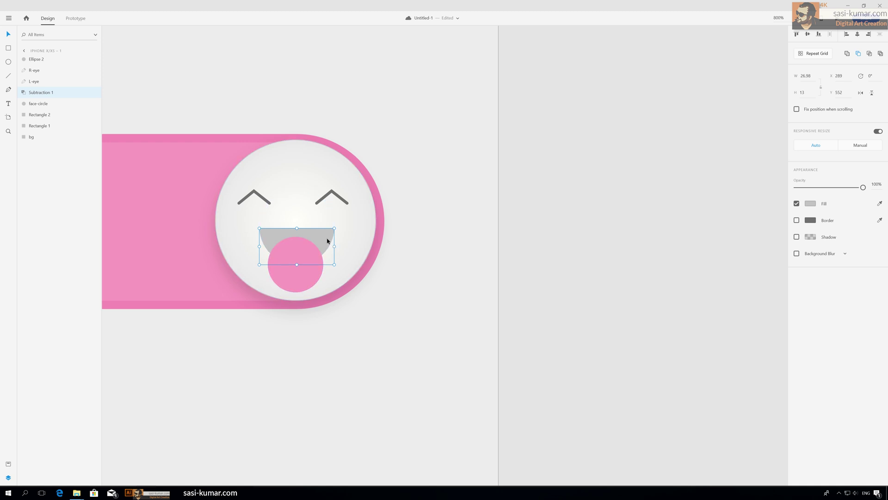
key("ctrl+z")
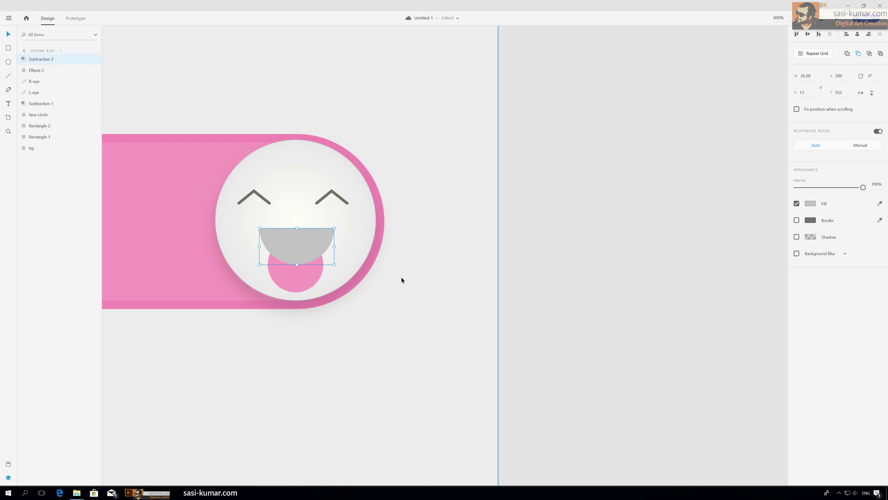
left_click(869, 53)
left_click(702, 165)
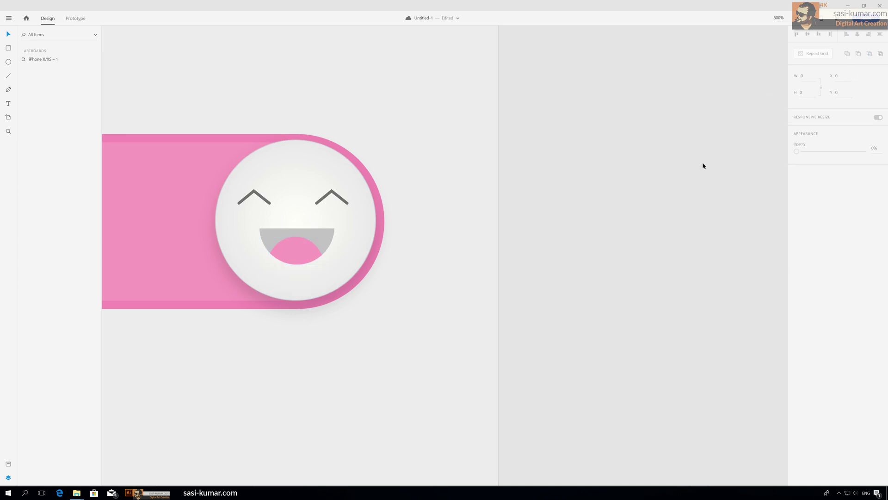
left_click(310, 250)
Name the tongue shape's layer 'tongue', fixing a misspelling
double_click(40, 59)
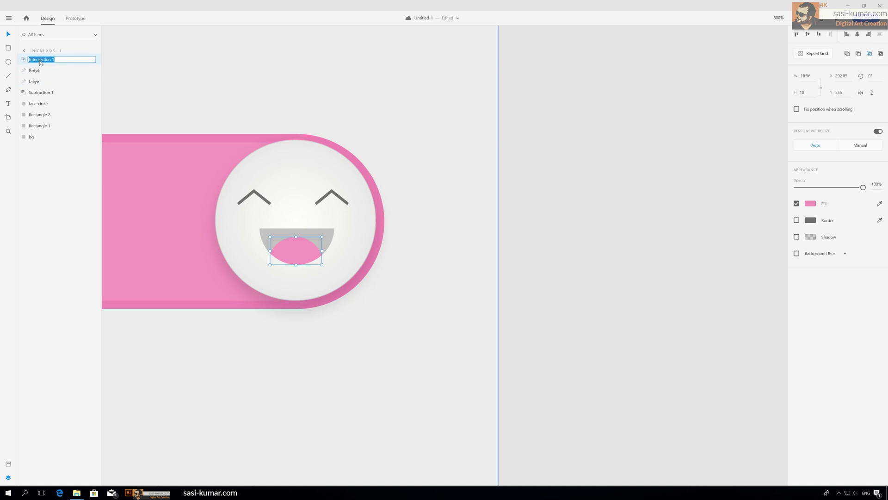
type("tong")
key("Return")
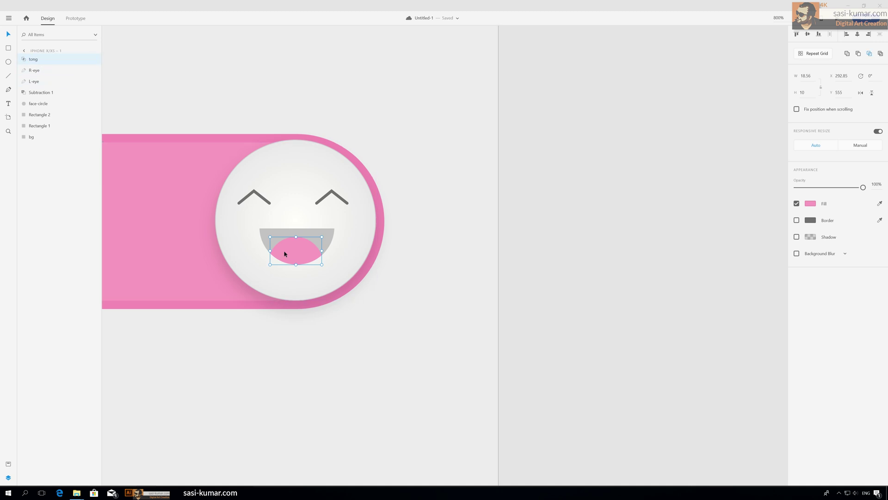
double_click(38, 60)
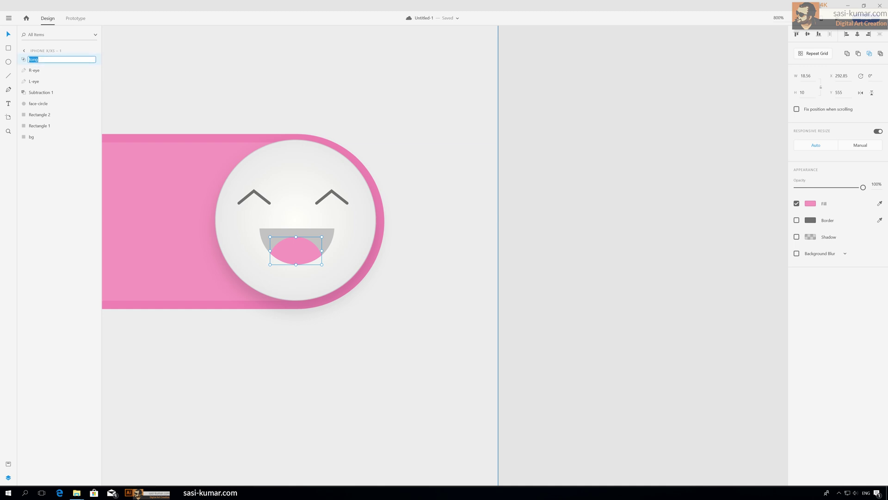
type("tonge")
key("BackSpace")
key("Return")
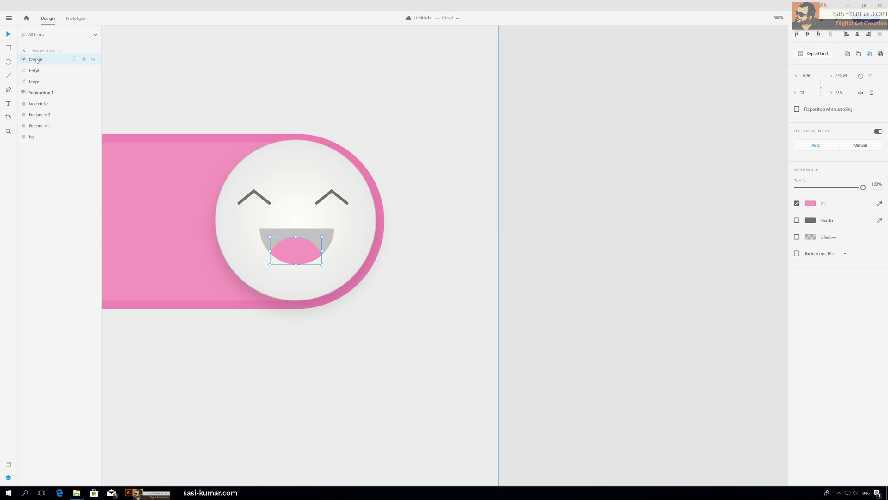
Group the tongue, mouth, face circle and both eyes into one group
left_click(652, 280)
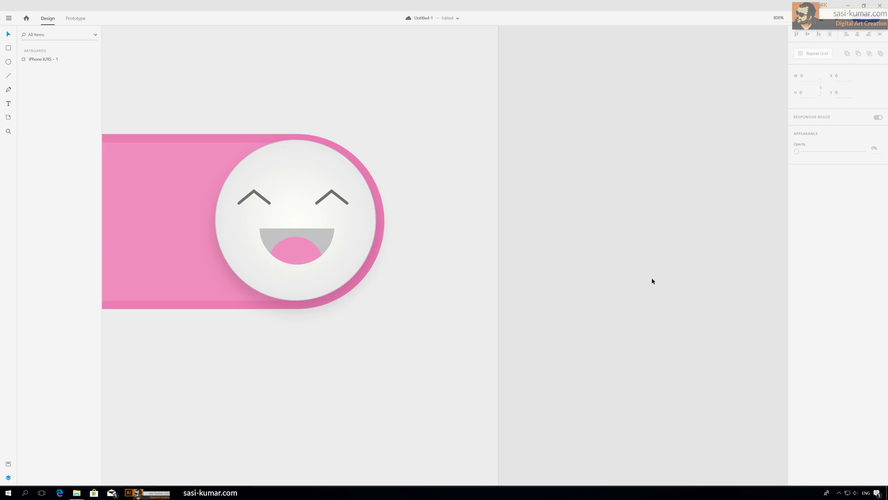
key("ctrl+minus")
key("ctrl+minus")
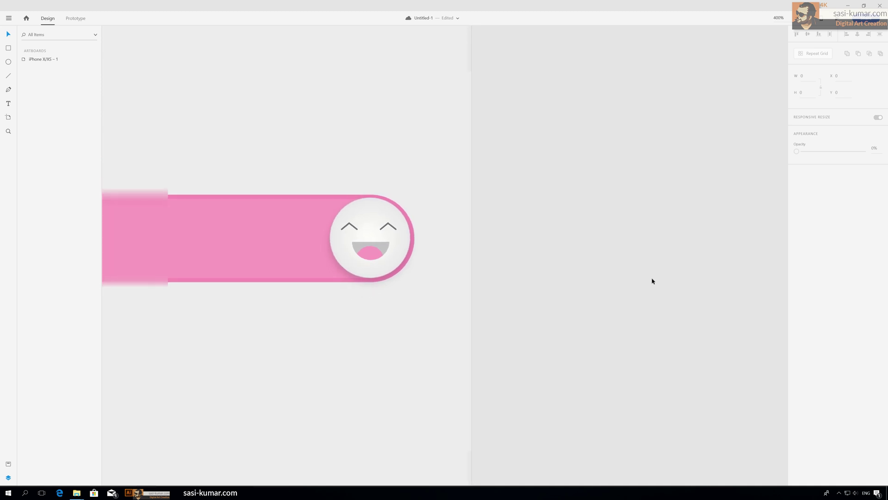
key("ctrl+minus")
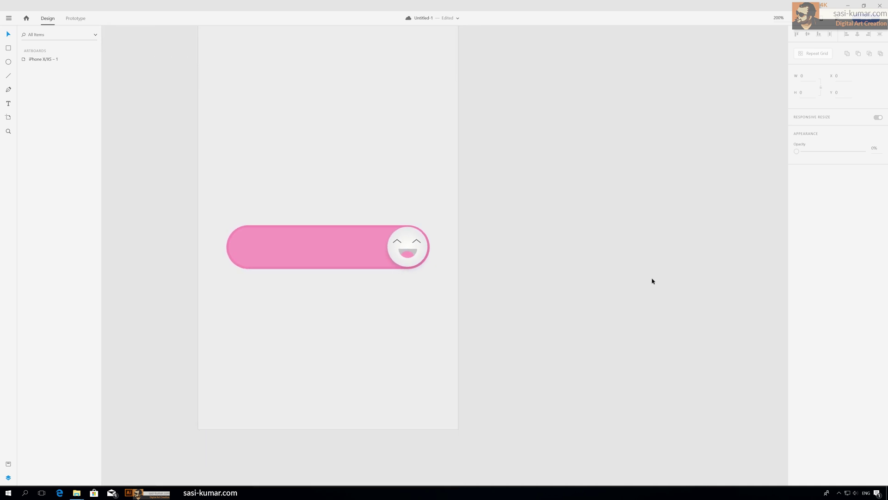
left_click(411, 253)
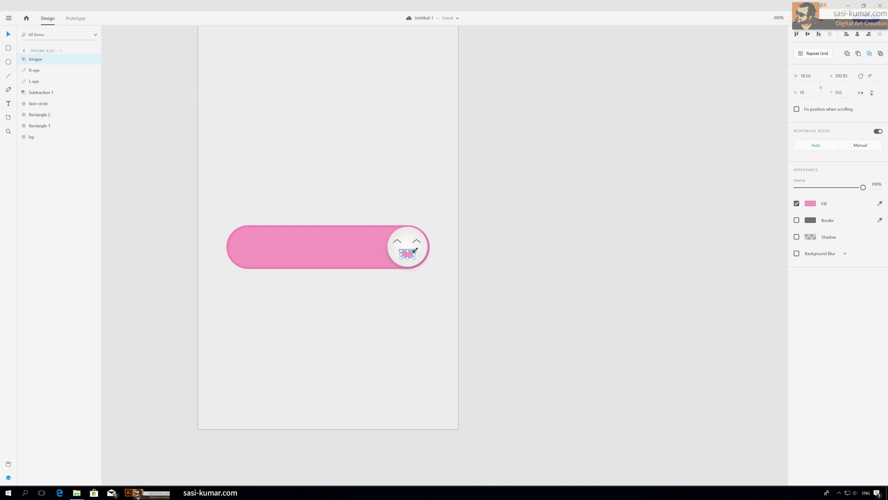
key("ctrl+plus")
key("ctrl+plus")
key("ctrl+plus")
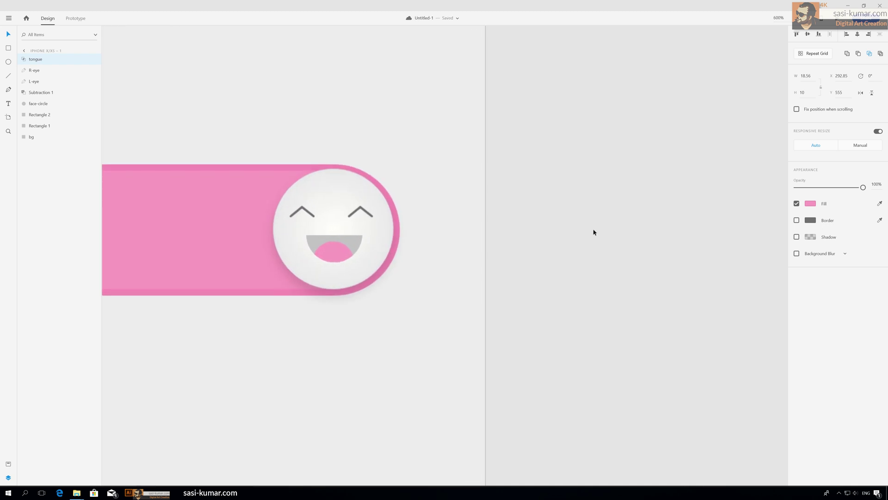
left_click(356, 244, "shift")
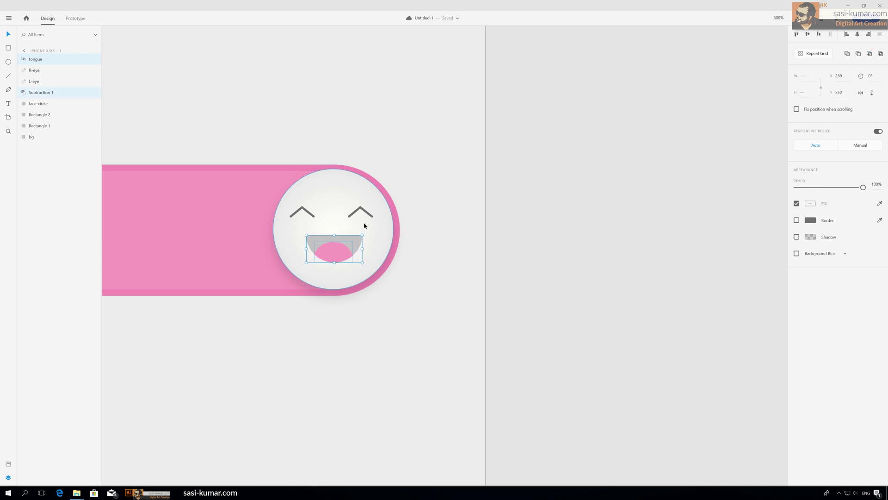
left_click(366, 225, "shift")
left_click(362, 213, "shift")
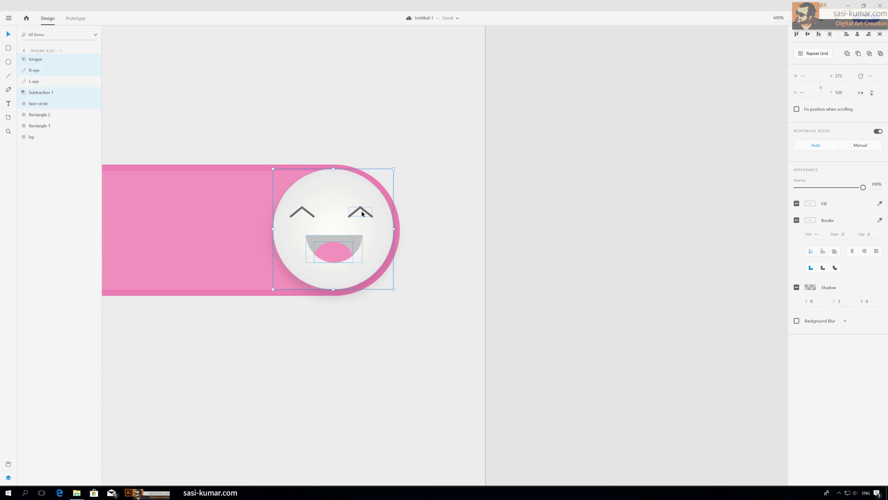
left_click(302, 214, "shift")
key("ctrl+g")
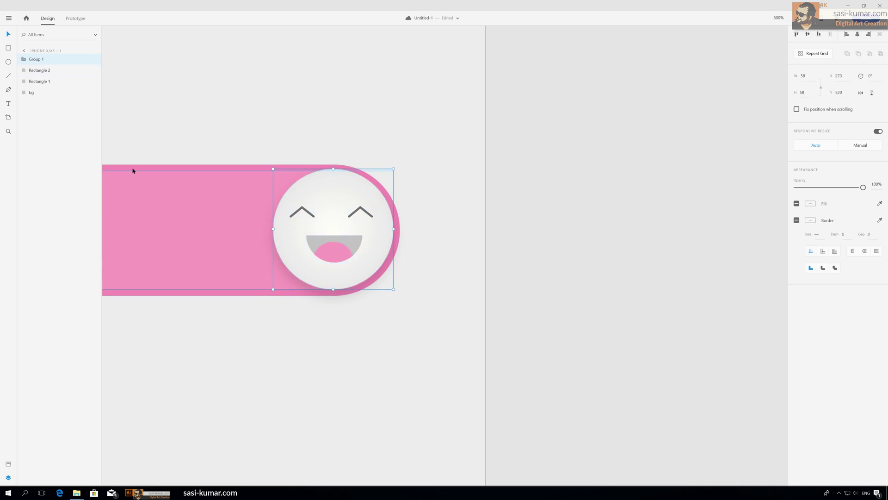
Rename the new group to button-01
double_click(41, 59)
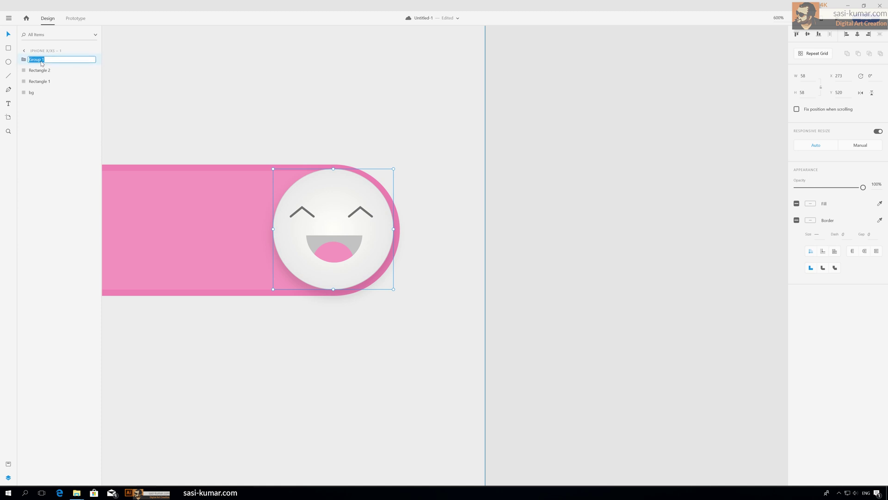
type("button-01")
key("Return")
left_click(675, 254)
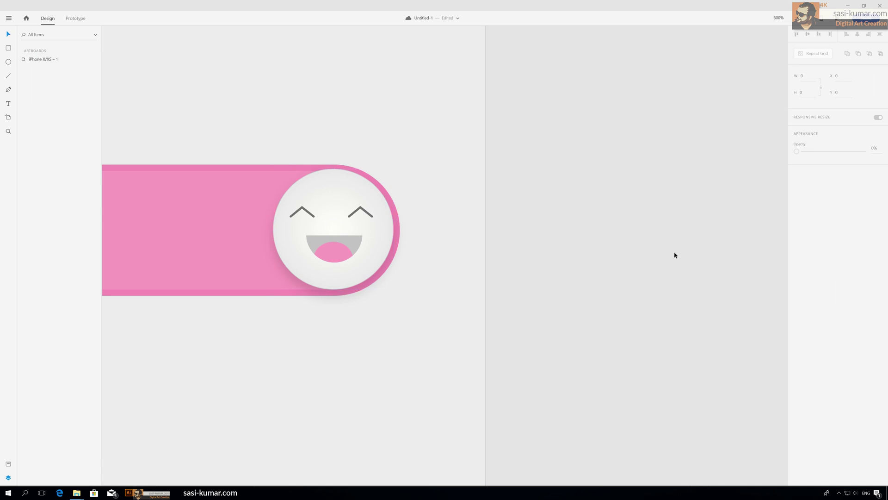
Alt-drag the iPhone X/XS – 1 artboard right to create iPhone X/XS – 2 beside it
key("ctrl+1")
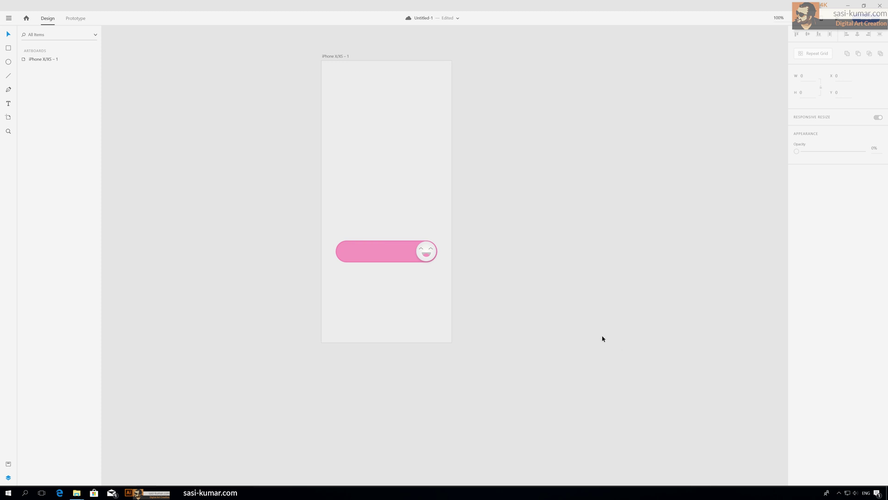
scroll(465, 249, "right", 3)
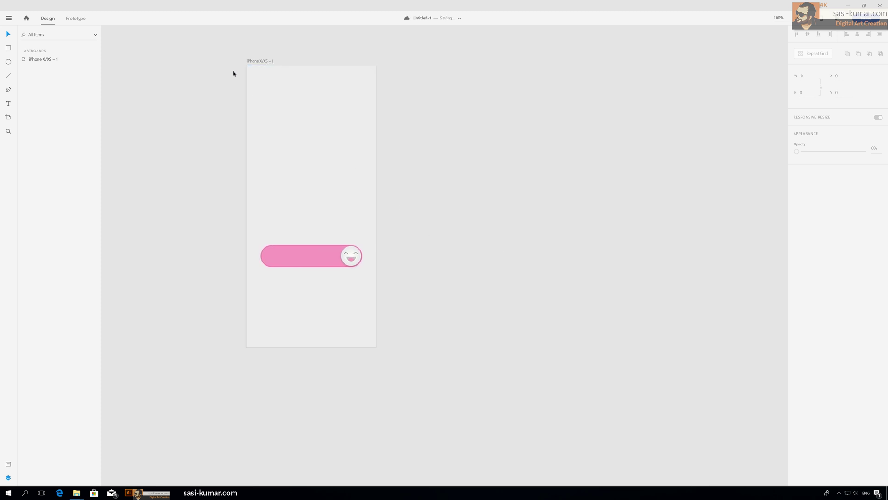
left_click(262, 61)
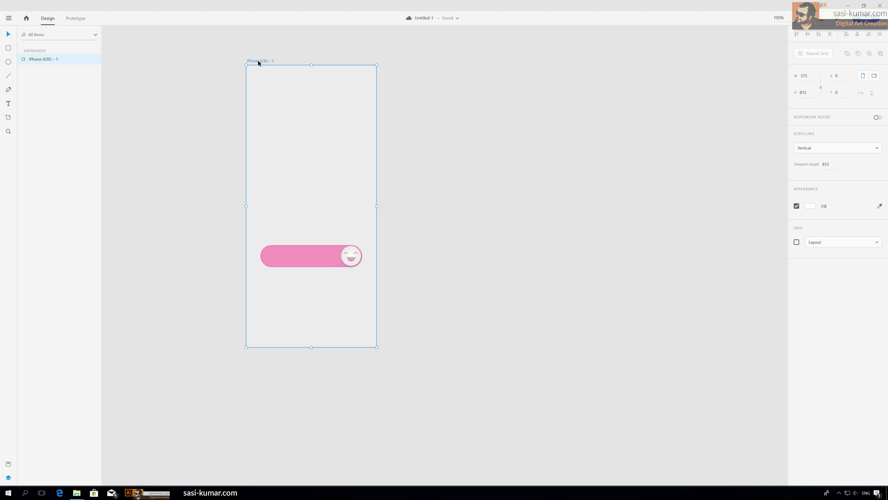
left_click_drag(259, 62, 396, 59)
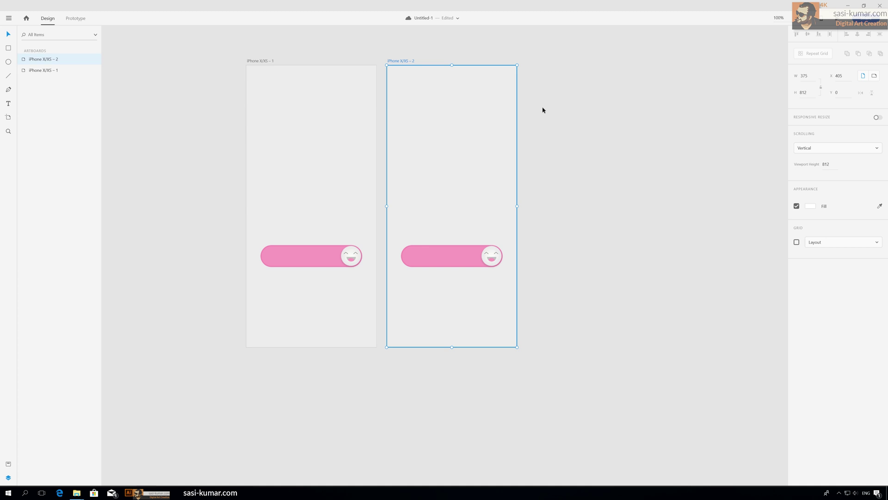
left_click(609, 102)
scroll(583, 201, "right", 2)
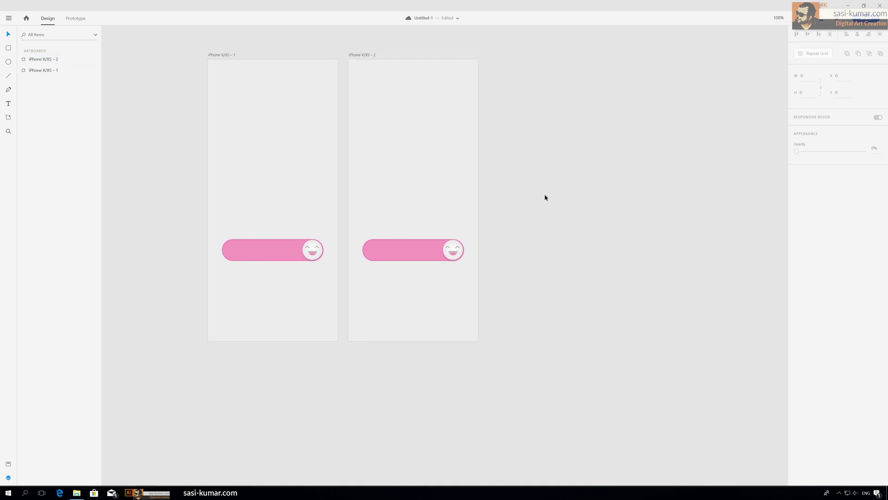
Move the second artboard's button-01 knob to the toggle's left end and ready its rotation value
key("ctrl+equal")
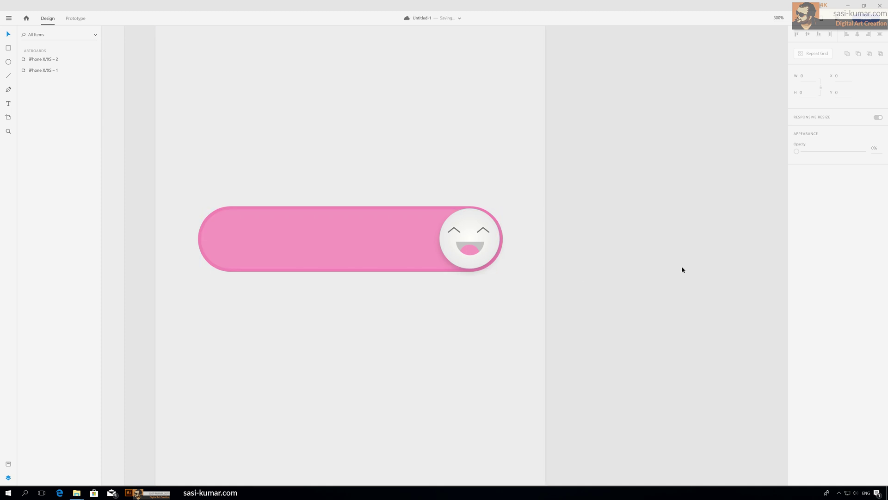
left_click_drag(575, 236, 662, 226)
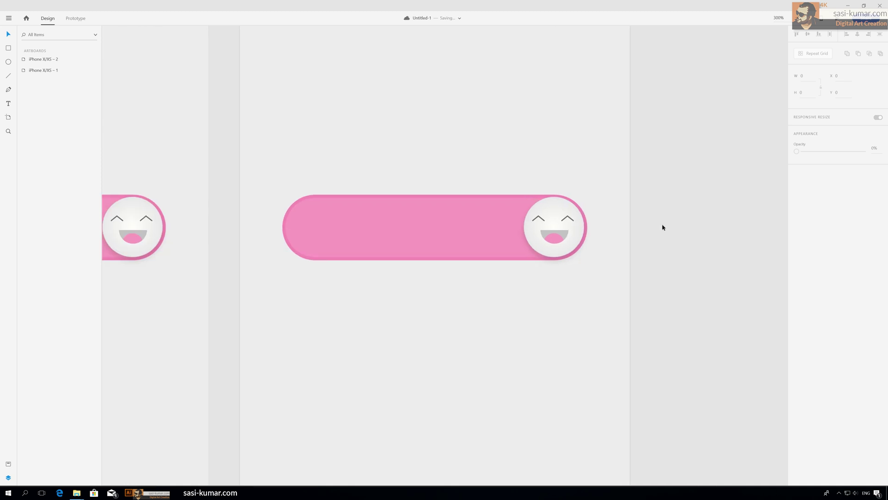
left_click(561, 237)
left_click_drag(568, 226, 331, 224)
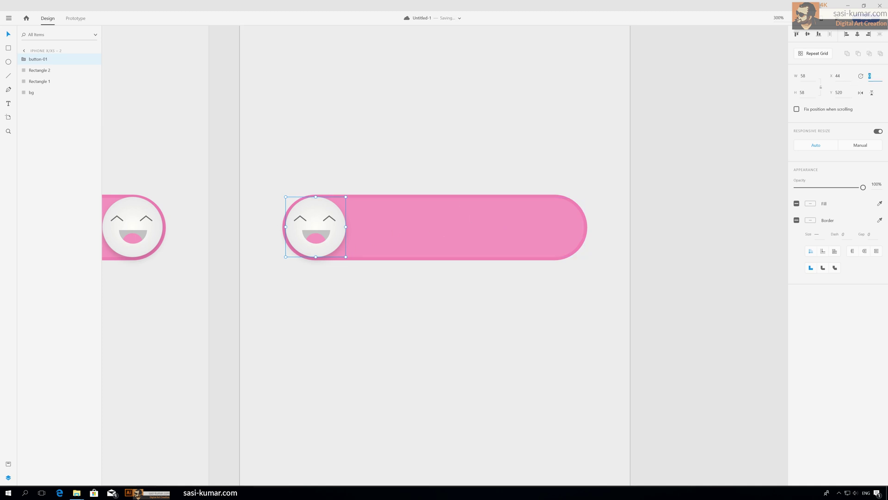
key("Return")
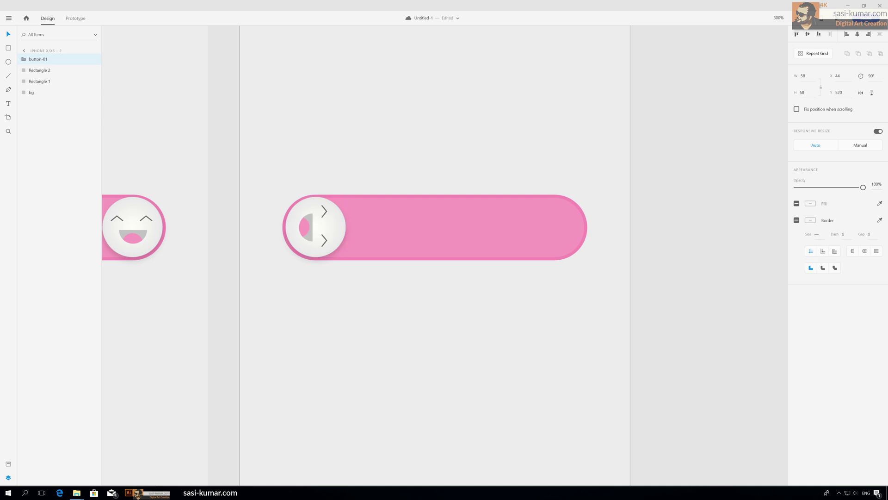
left_click(872, 76)
Rotate the button-01 knob 180°
type("180")
key("Return")
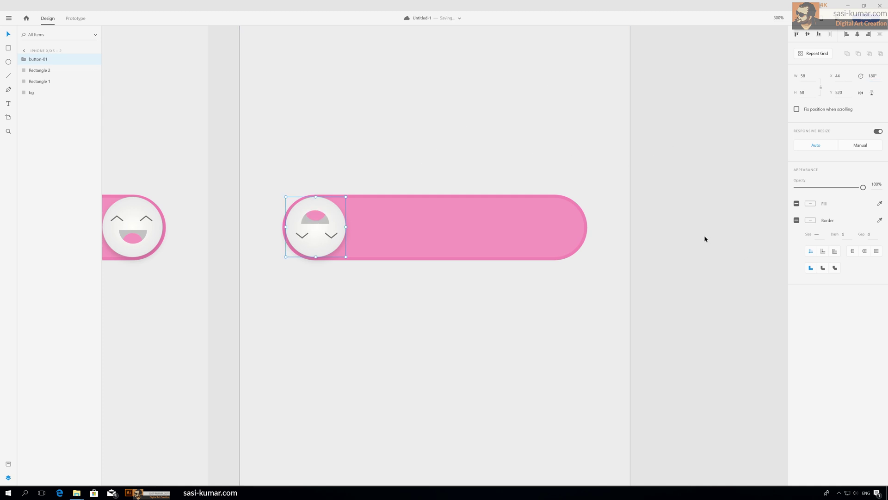
left_click(703, 238)
left_click(329, 240)
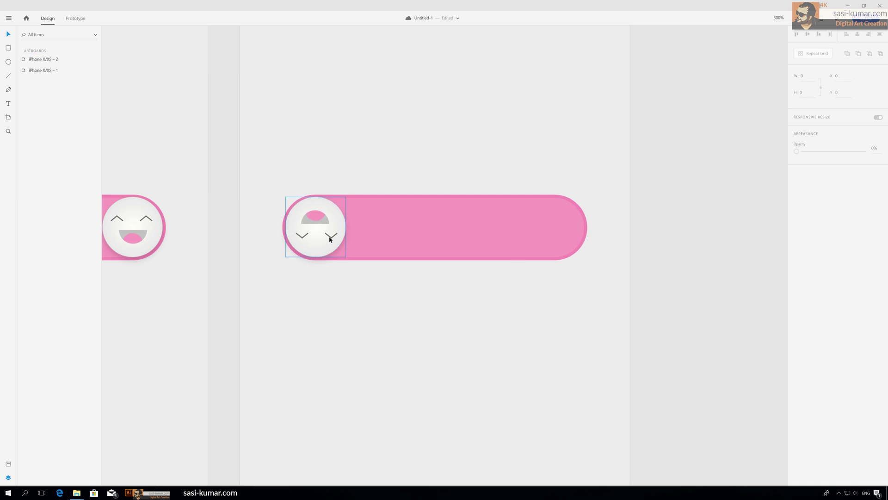
key("ctrl+equal")
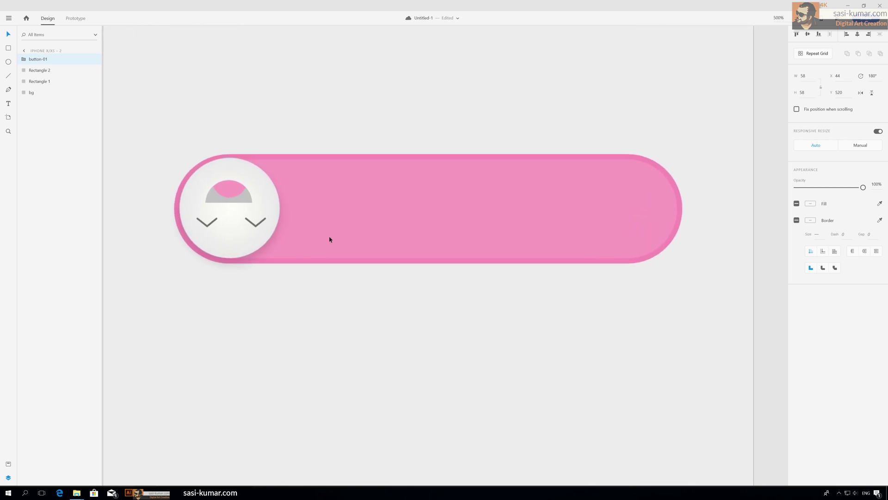
Move L-eye onto the upper face and rotate both eyes into a > < squint
double_click(254, 225)
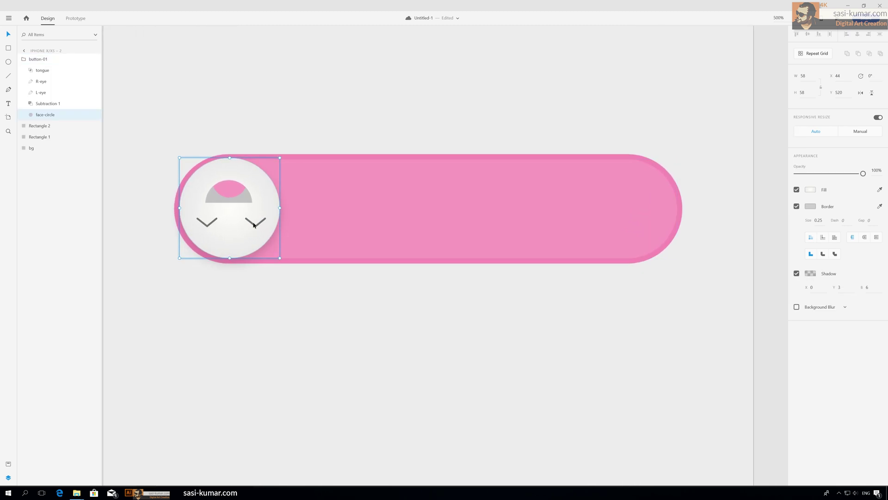
left_click(255, 223)
double_click(255, 223)
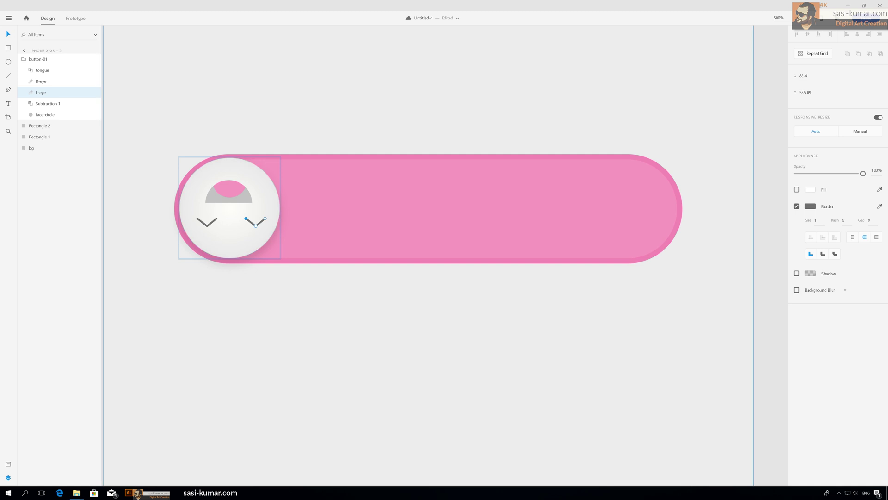
left_click(313, 261)
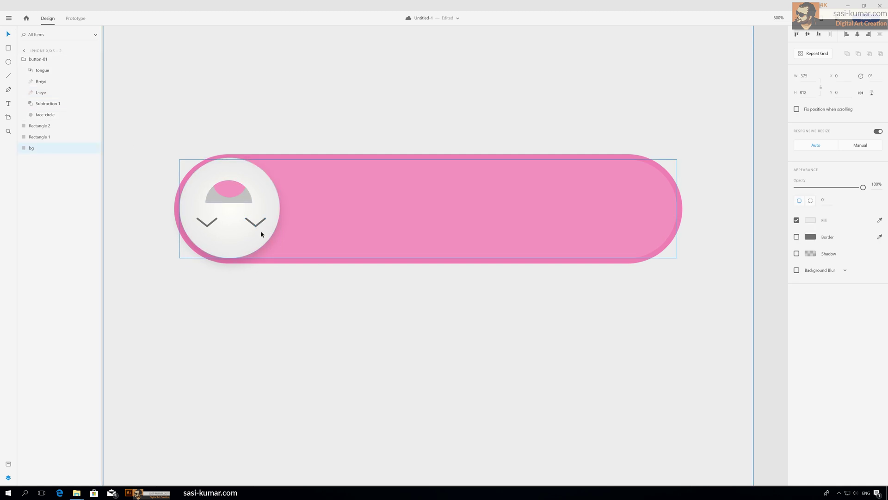
left_click(259, 227)
double_click(260, 226)
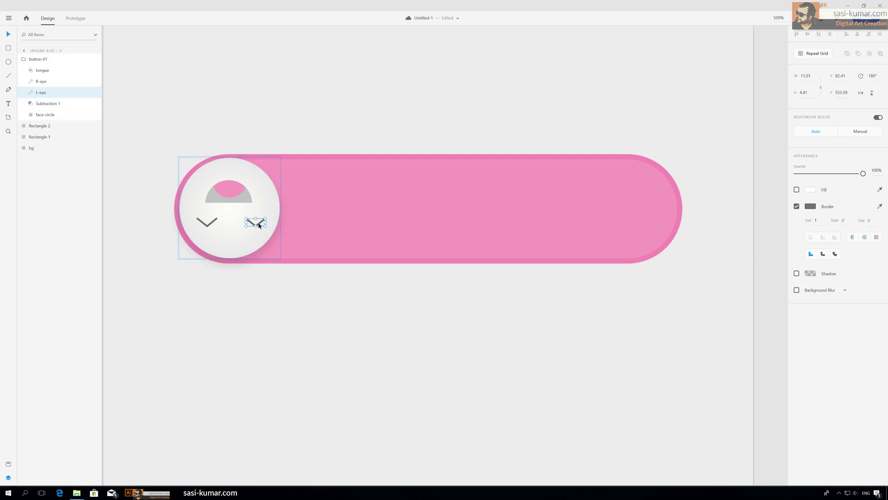
left_click_drag(260, 225, 260, 202)
left_click_drag(268, 194, 265, 220)
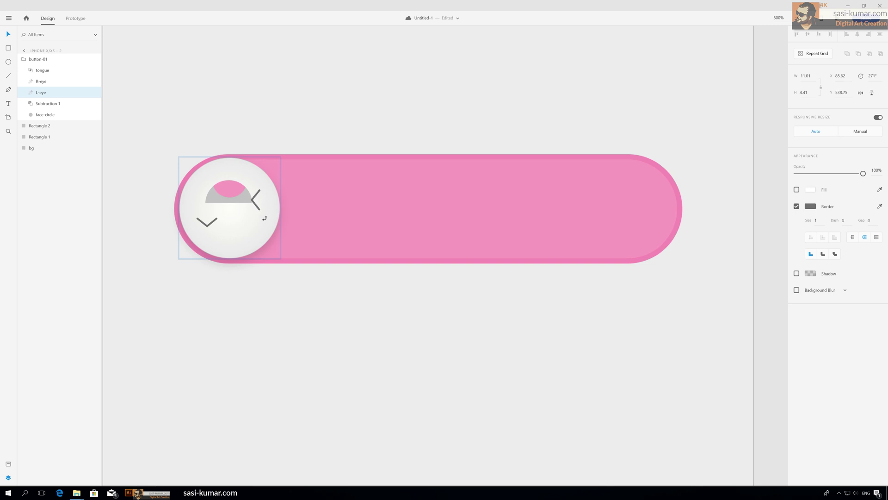
left_click(207, 226)
left_click_drag(219, 217, 239, 235)
Move the tongue and Subtraction 1 mouth down onto the grey semicircle
left_click(236, 198)
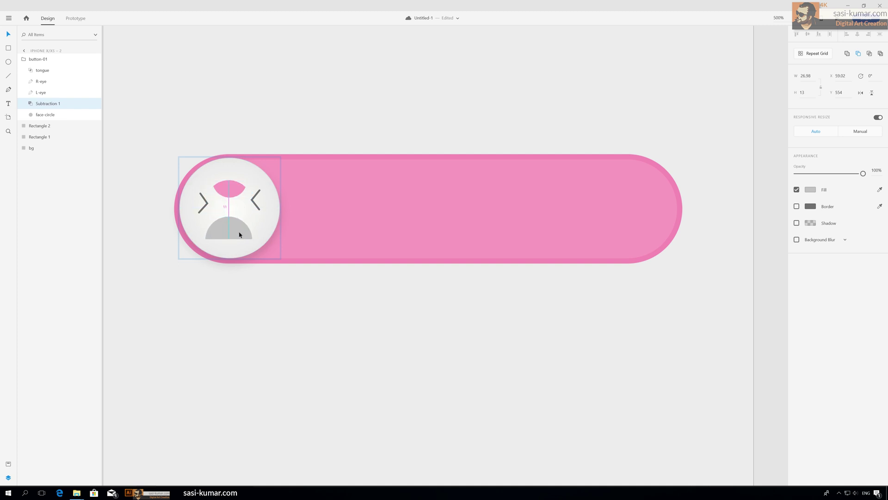
left_click_drag(235, 192, 234, 228)
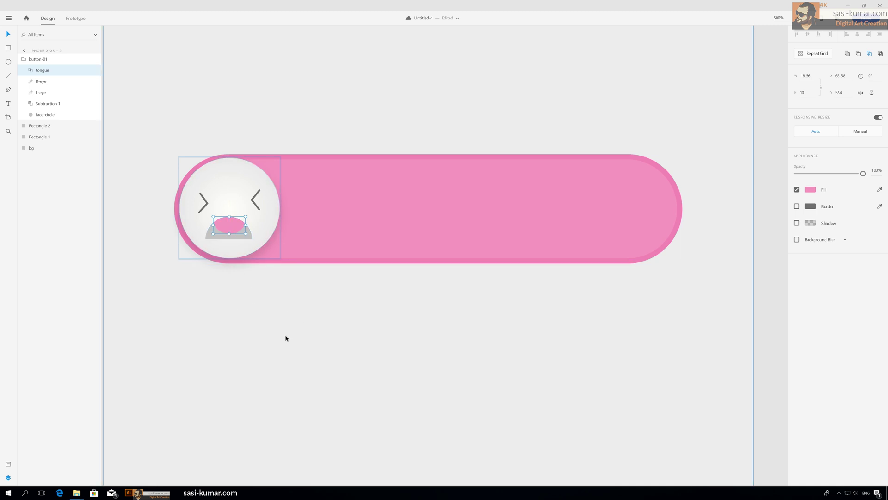
left_click(244, 240)
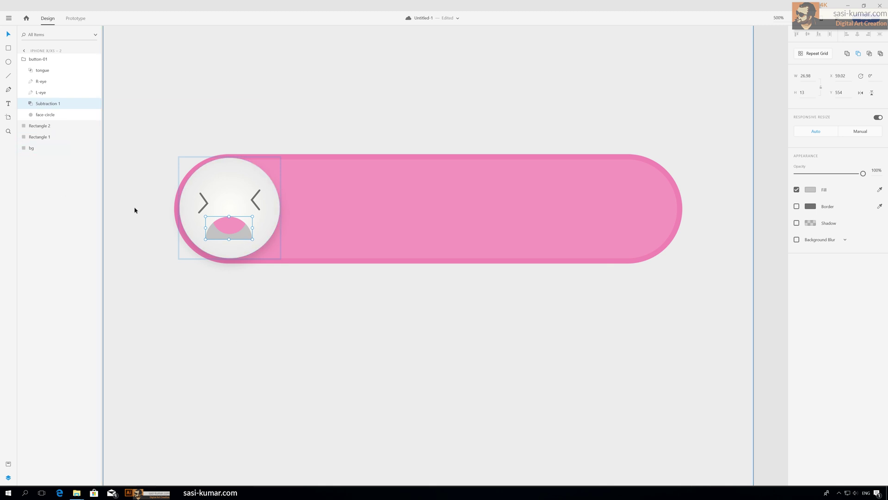
Name the second knob's Subtraction 1 layer 'Mouth'
double_click(47, 103)
type("Mouth")
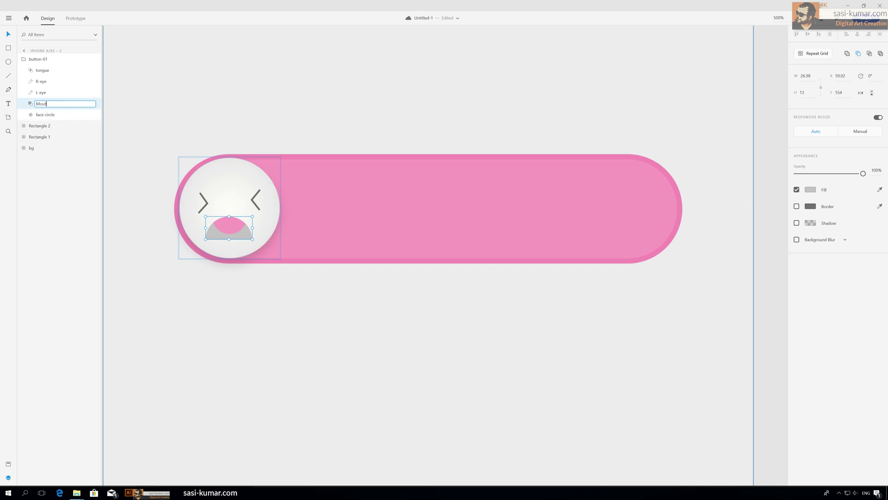
left_click(221, 300)
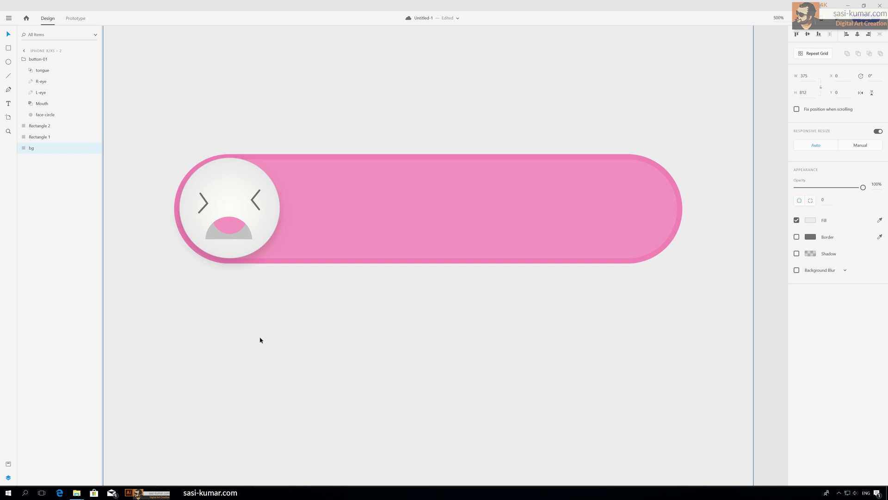
Rename the first artboard's Subtraction 1 mouth layer to 'mouth'
scroll(397, 166, "left", 10)
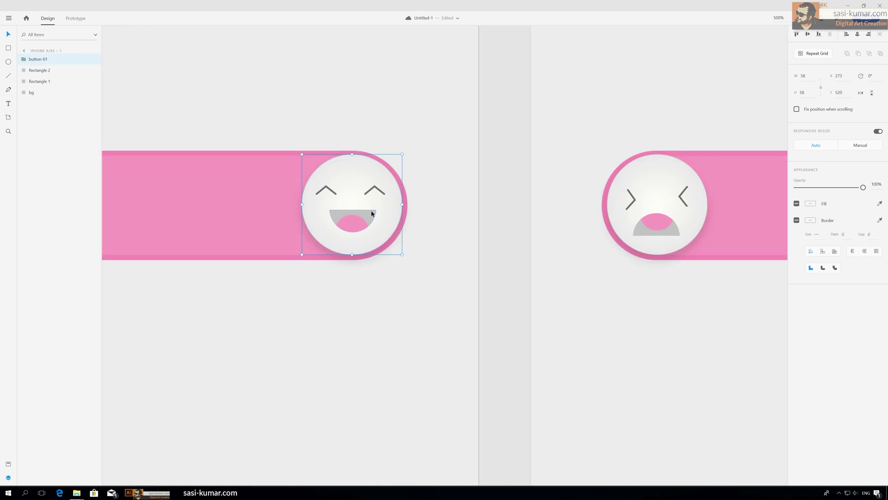
double_click(347, 213)
left_click(365, 216)
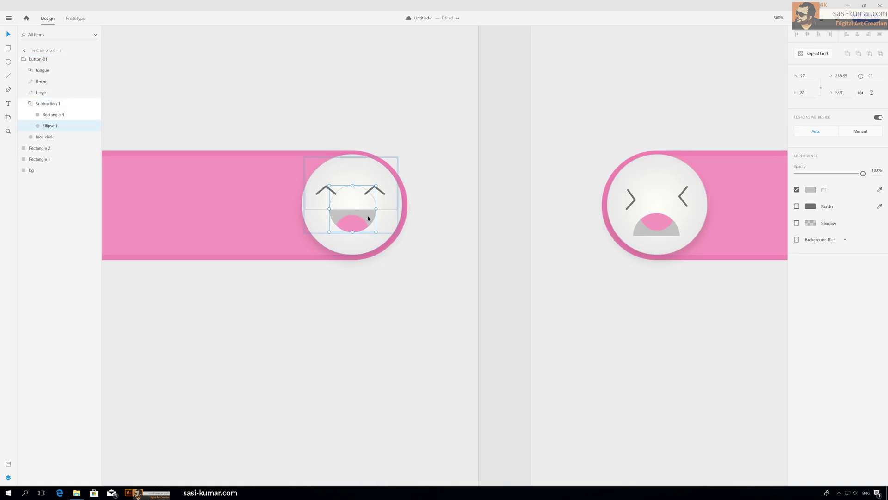
left_click(601, 267)
double_click(369, 216)
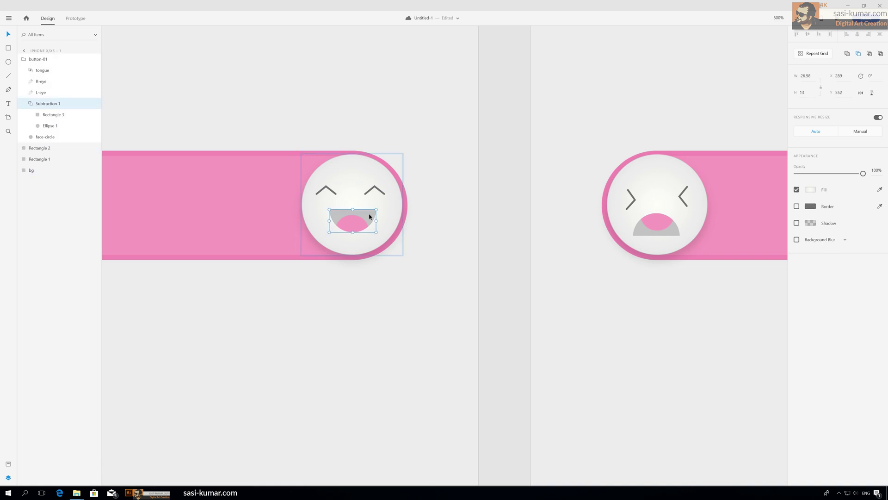
double_click(49, 104)
type("m")
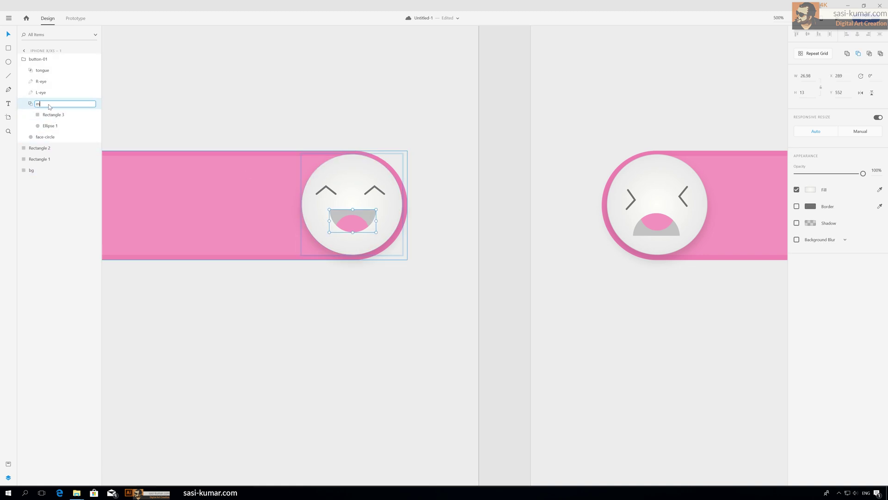
type("outh")
key("Return")
Change the second artboard's 'Mouth' layer name to lowercase 'mouth'
left_click(639, 236)
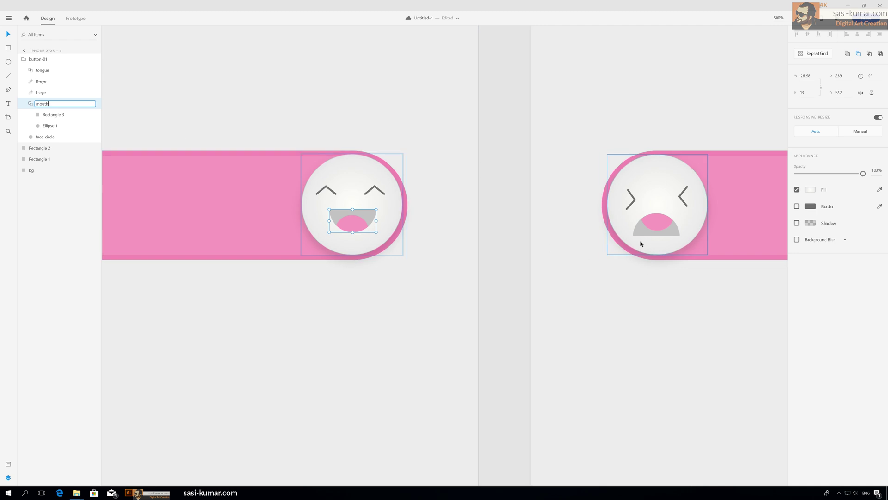
double_click(638, 232)
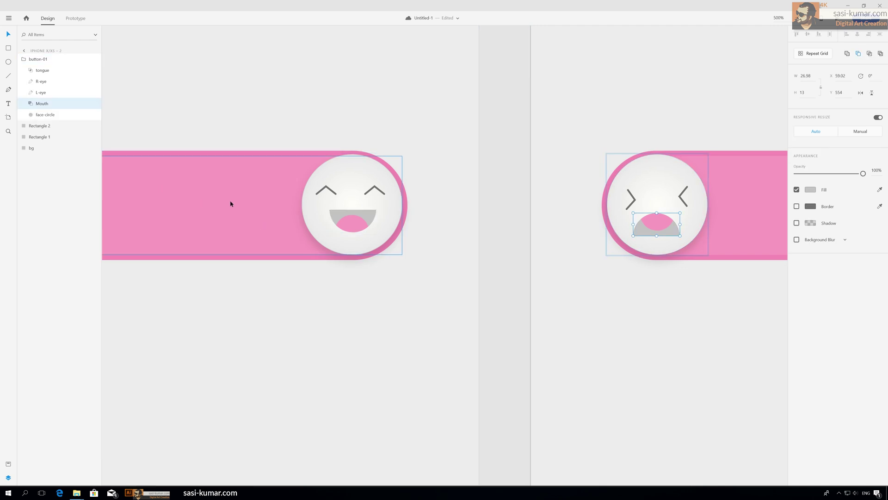
double_click(42, 104)
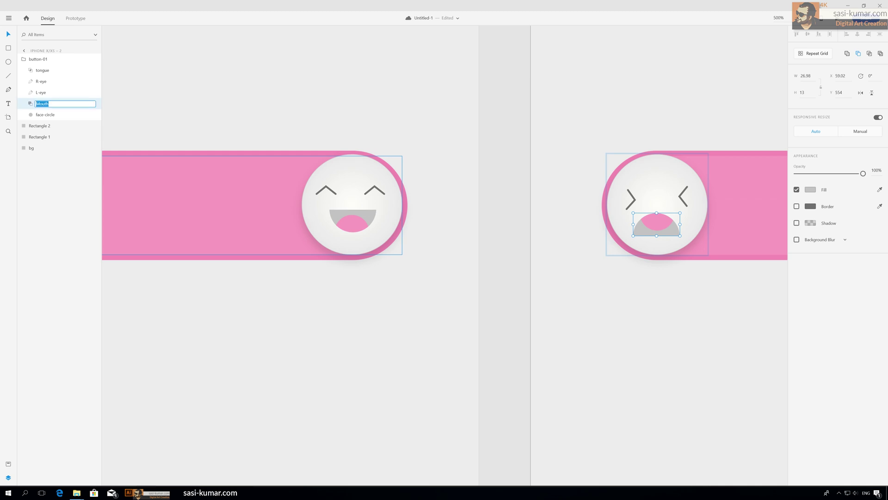
left_click(39, 104)
key("BackSpace")
type("m")
left_click(545, 288)
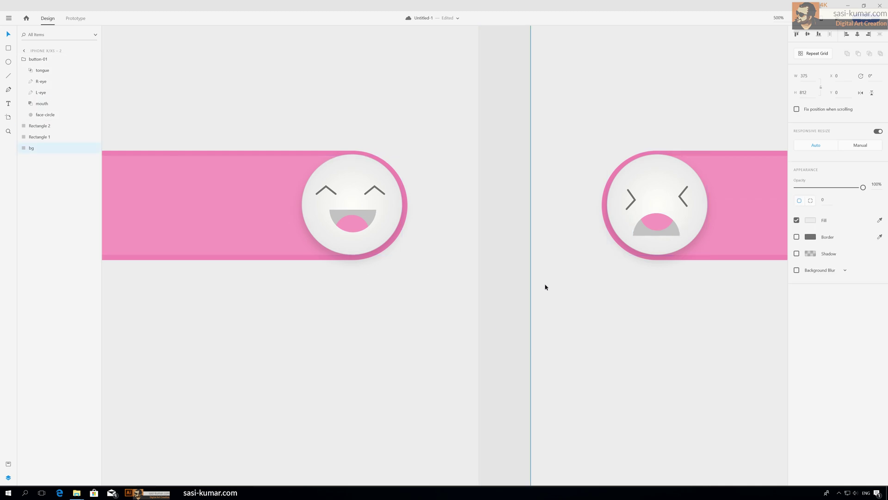
Fill the outer bar Rectangle 1 with #8D8D8D and inner bar Rectangle 2 with #ECECEC
key("ctrl+minus")
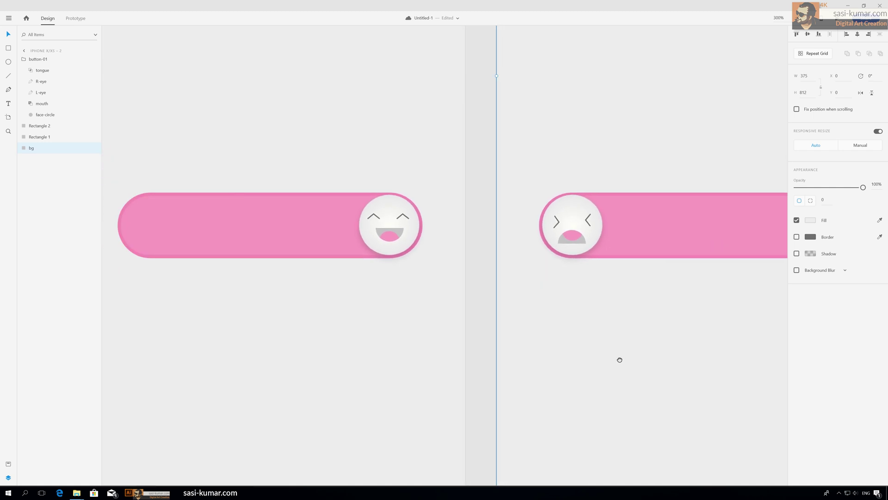
scroll(619, 359, "right", 3)
left_click(594, 225)
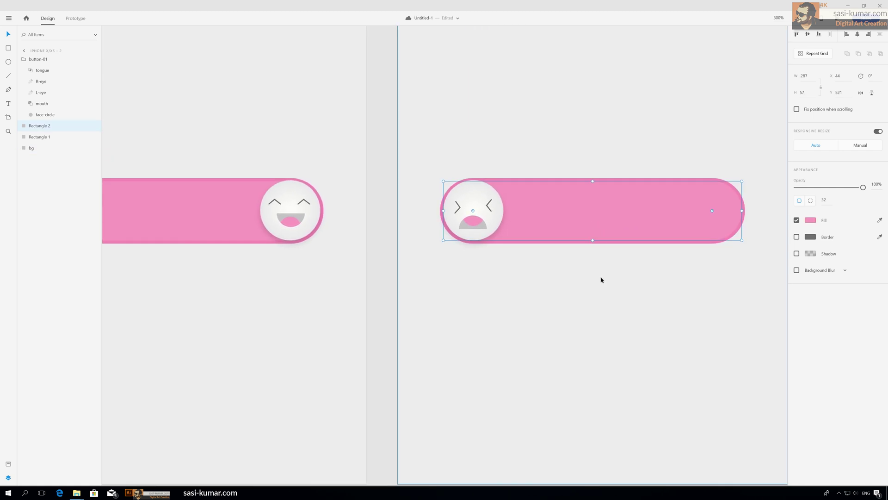
left_click(667, 242)
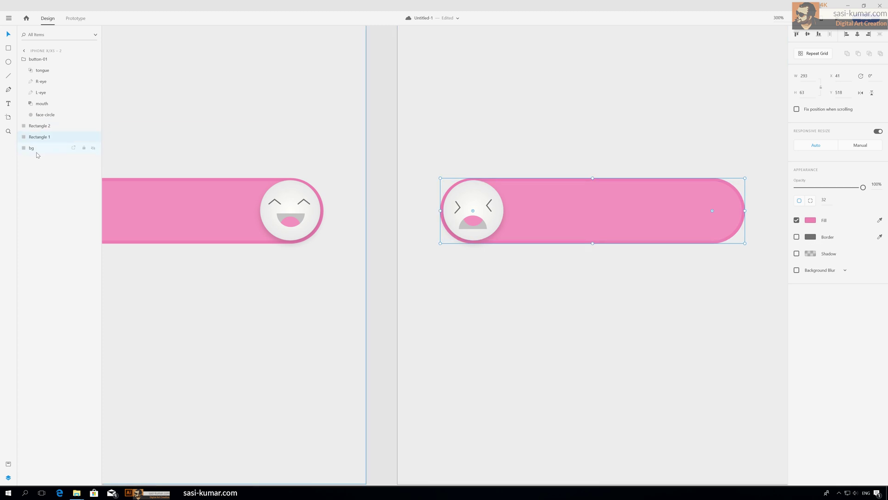
left_click(810, 221)
left_click_drag(708, 223, 701, 200)
left_click(581, 207)
left_click(581, 206)
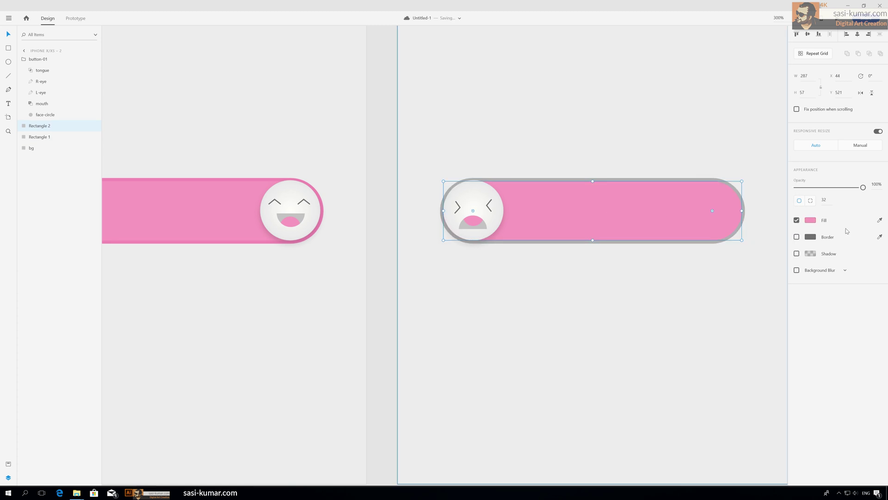
left_click(808, 222)
mouse_move(712, 211)
left_mouse_down()
mouse_move(703, 208)
mouse_move(705, 182)
left_mouse_up()
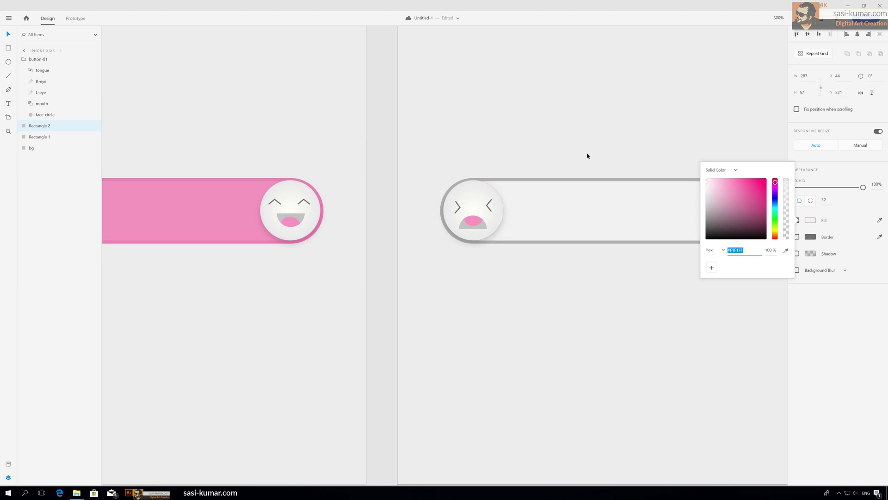
Recolour the second knob's tongue to light grey #E7E7E7
left_click(476, 225)
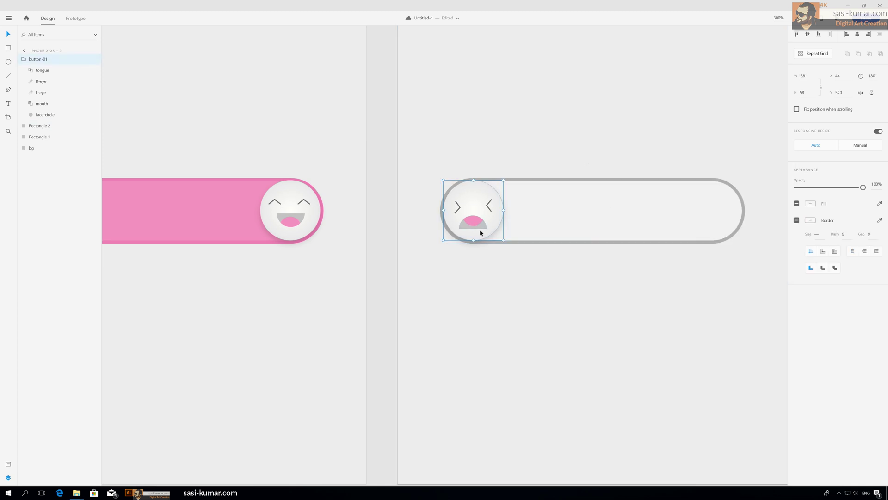
double_click(471, 223)
left_click(811, 190)
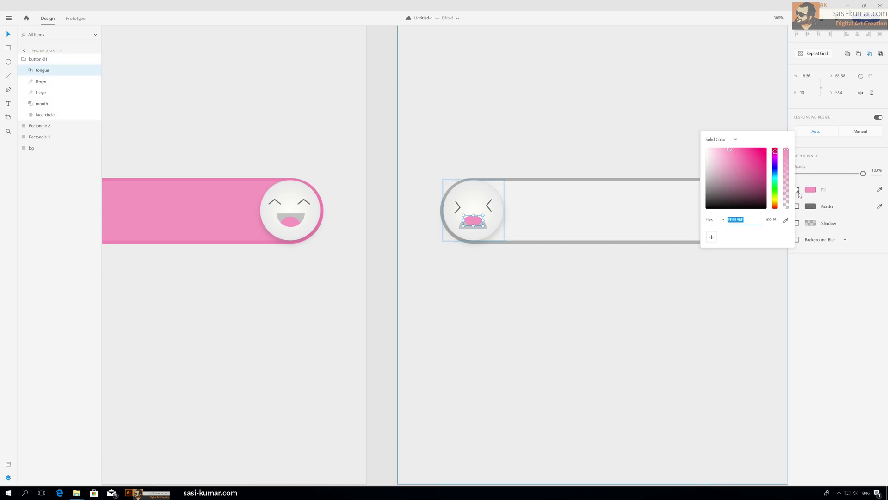
left_click(724, 179)
left_click_drag(714, 173, 704, 156)
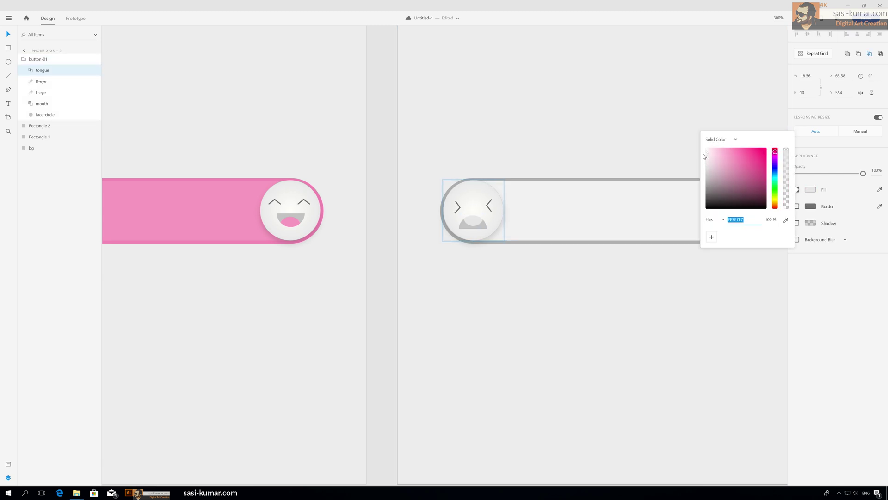
left_click(542, 311)
left_click(542, 315)
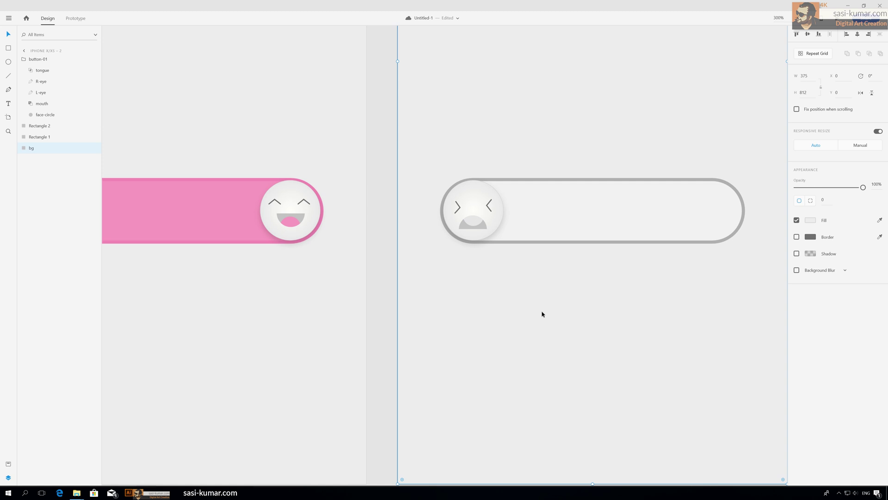
Enter Prototype mode with the pink smiley on the first iPhone artboard selected
key("ctrl+minus")
key("ctrl+minus")
key("ctrl+minus")
key("ctrl+minus")
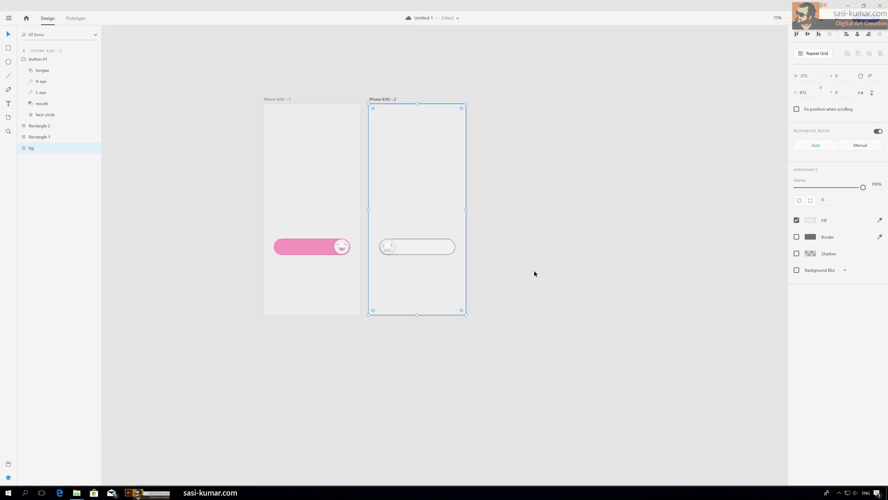
key("ctrl+plus")
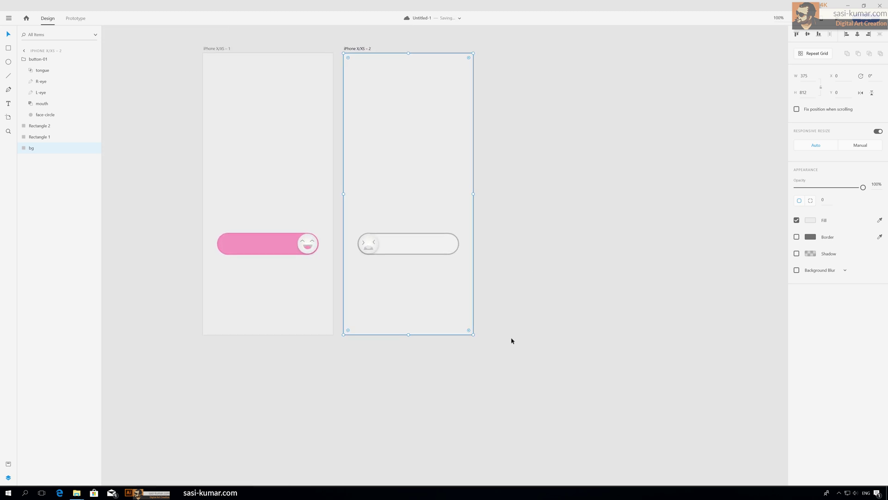
left_click(528, 357)
left_click(310, 256)
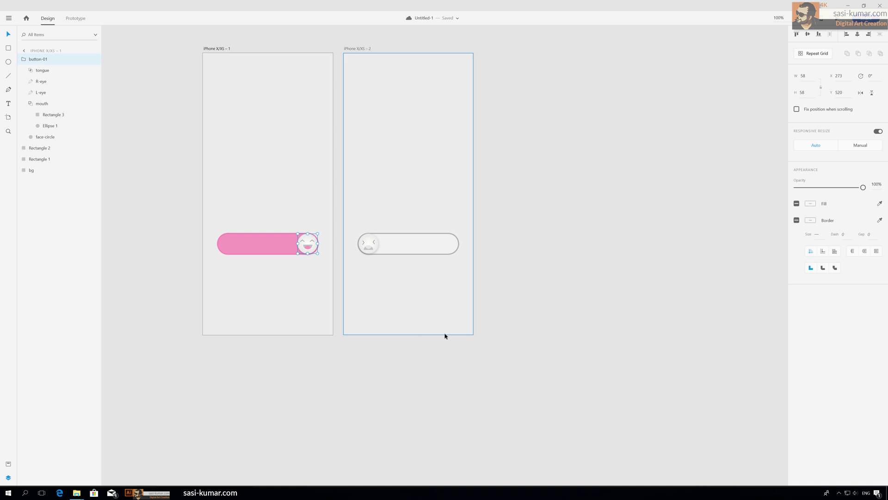
left_click(78, 18)
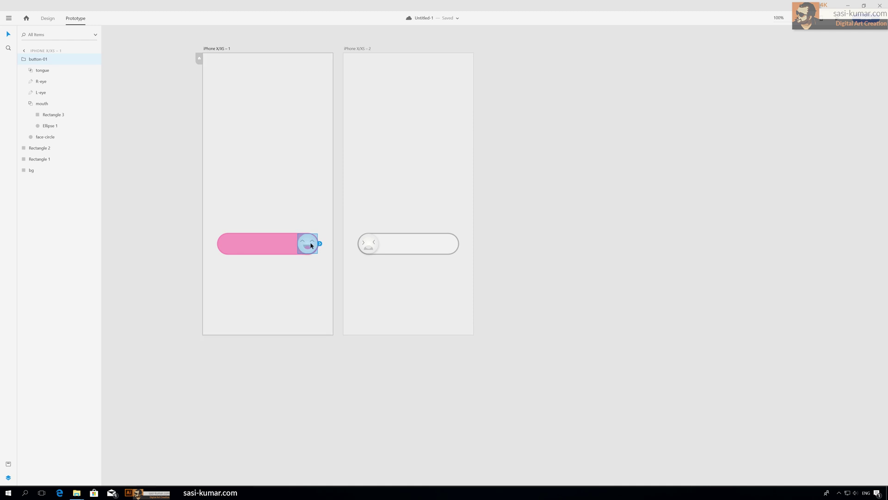
left_click(347, 363)
left_click(308, 245)
Link the pink smiley to the second artboard with a Drag trigger and Auto-Animate
mouse_move(320, 244)
left_mouse_down()
mouse_move(353, 221)
mouse_move(392, 221)
left_mouse_up()
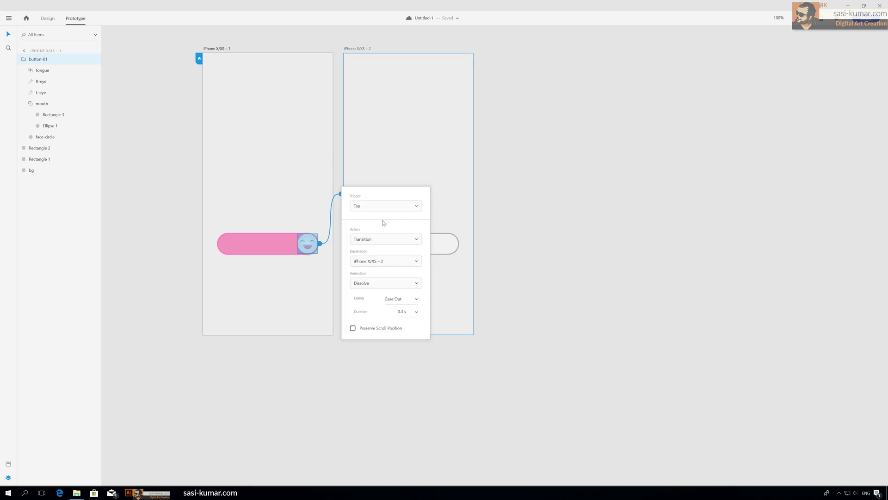
left_click(384, 208)
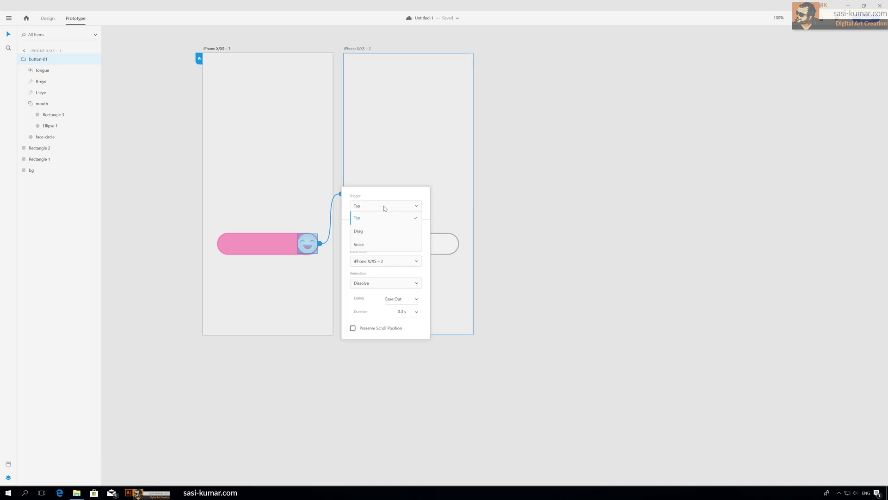
left_click(377, 232)
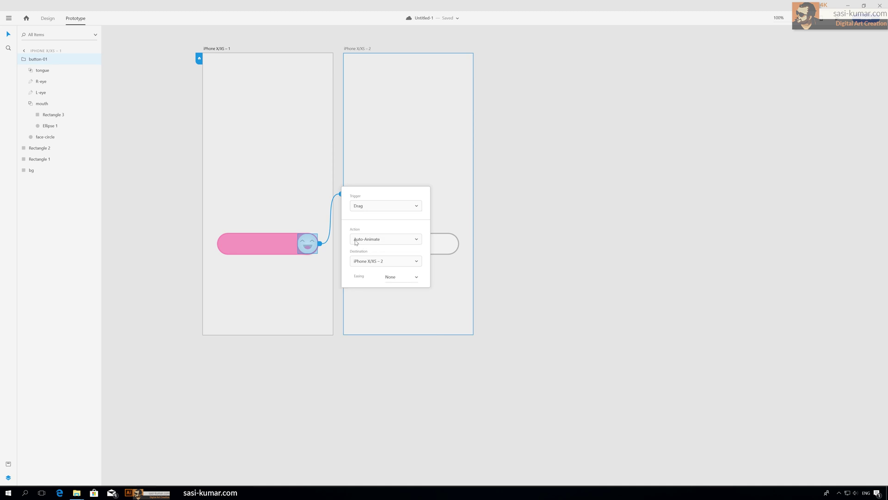
left_click(523, 262)
Link the second artboard's gray smiley back to iPhone X/XS – 1
left_click(376, 246)
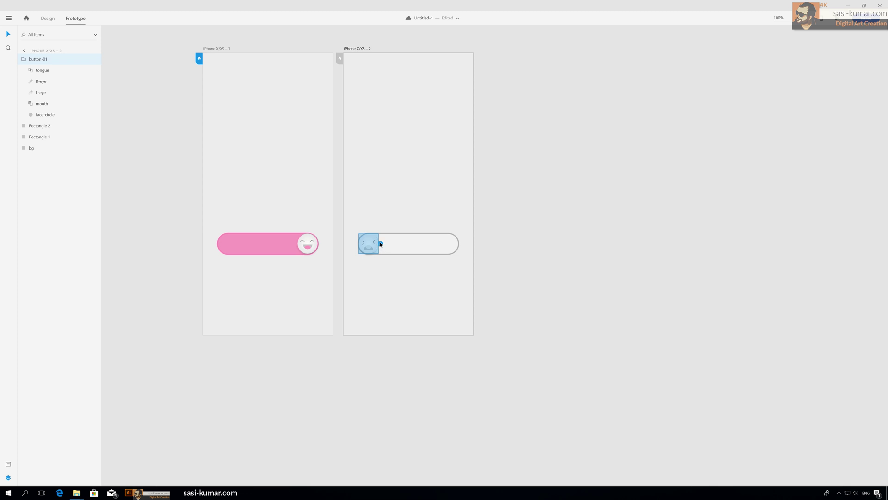
left_click_drag(380, 243, 298, 210)
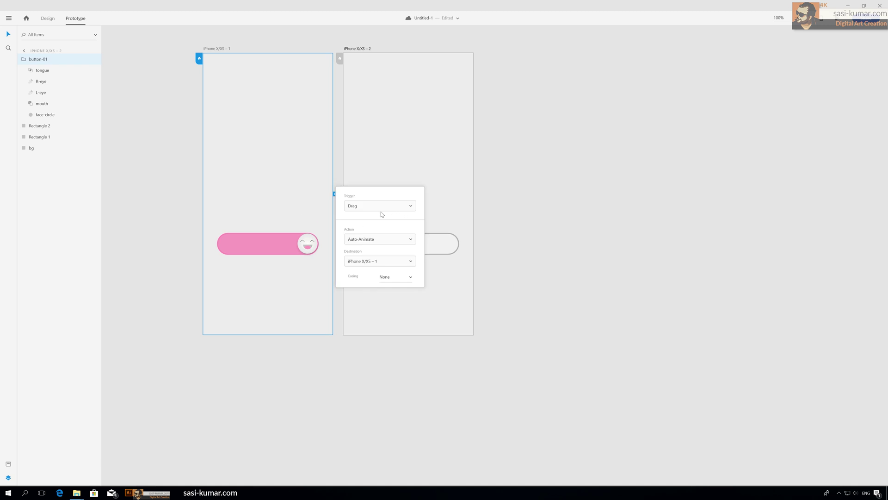
left_click(565, 252)
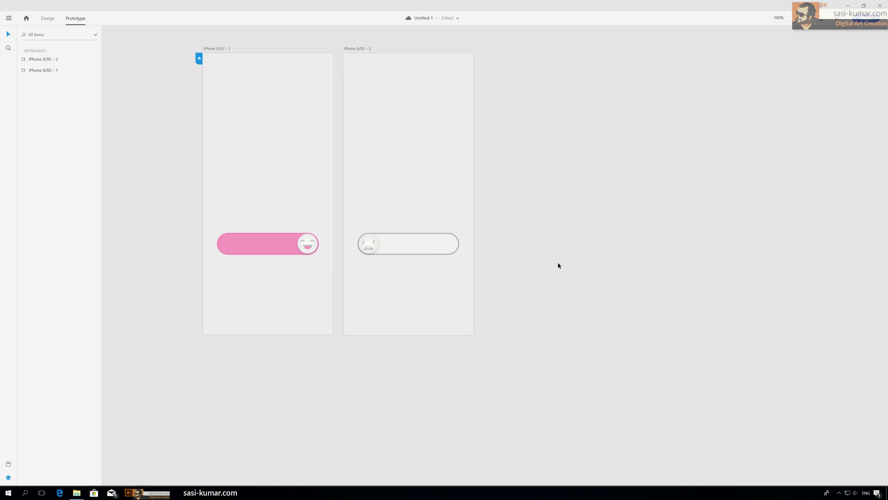
In Desktop Preview, drag the smiley knob left and right to flip the toggle between gray and pink
left_click(815, 18)
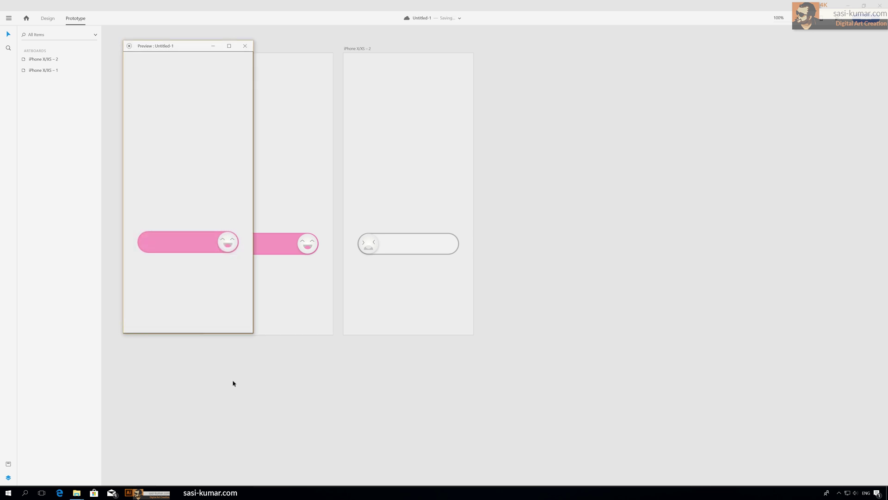
left_click_drag(226, 244, 134, 244)
left_click_drag(218, 48, 439, 53)
left_click_drag(373, 246, 463, 252)
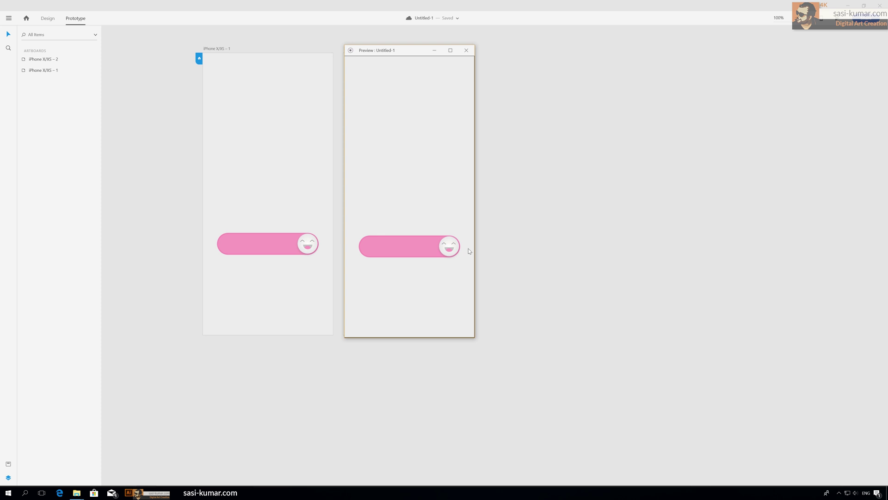
mouse_move(453, 250)
left_mouse_down()
mouse_move(397, 250)
mouse_move(468, 252)
left_mouse_up()
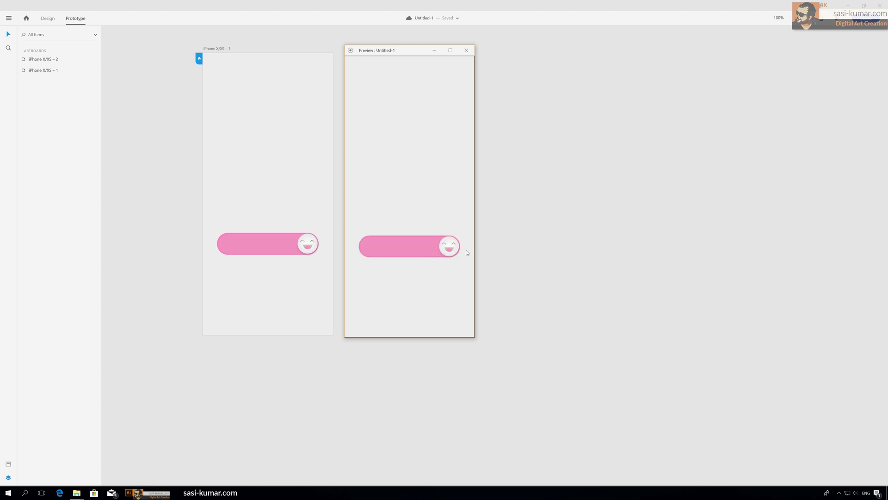